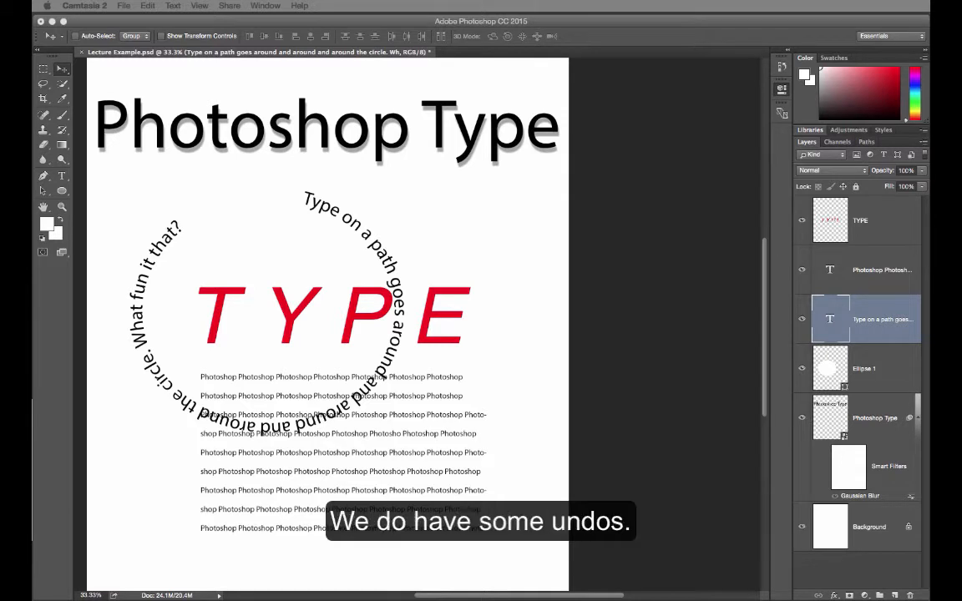
pyautogui.click(591, 480)
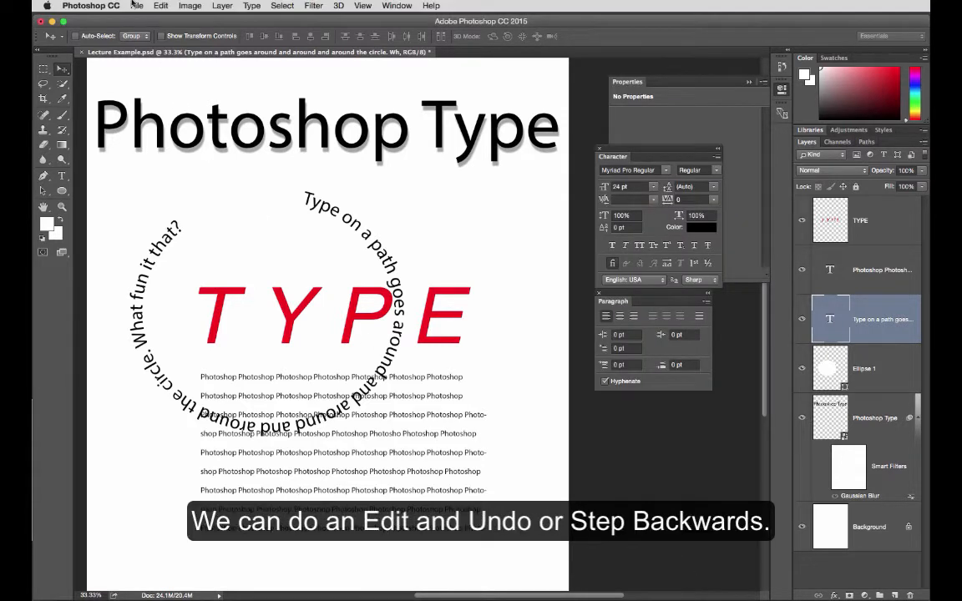
pyautogui.click(161, 6)
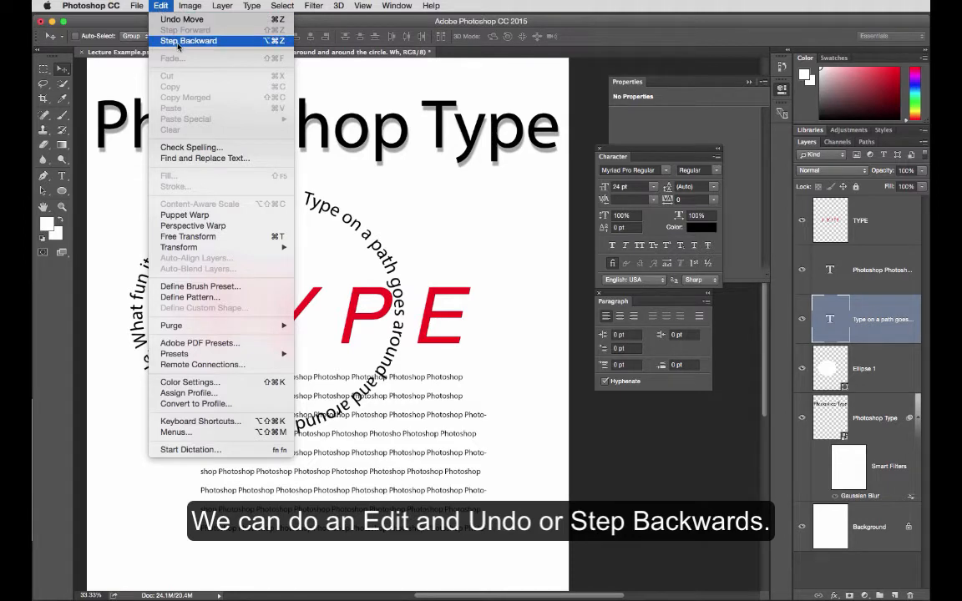
pyautogui.click(613, 414)
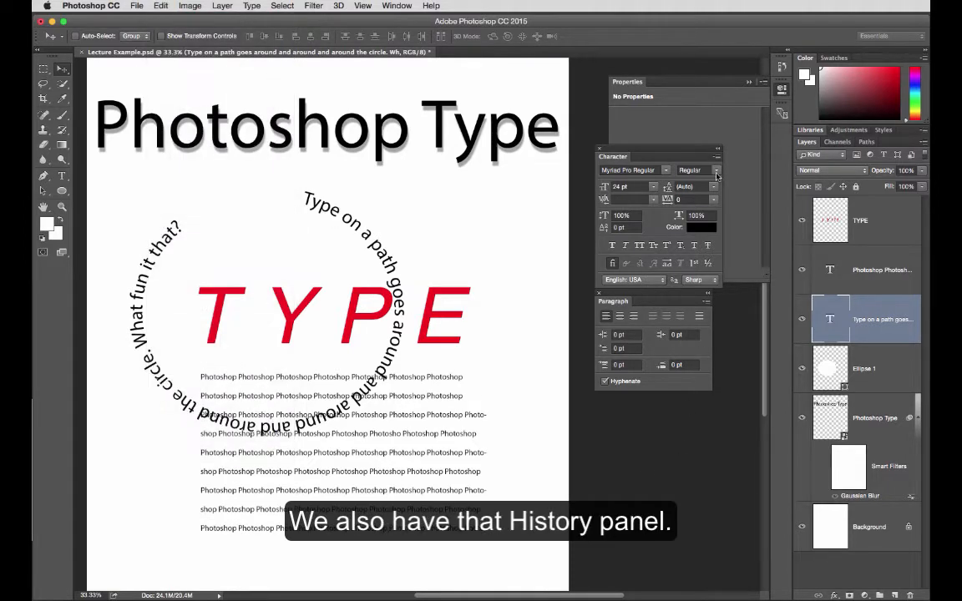
# Show the History panel, float it over the document and enlarge it to list the recorded states.
pyautogui.click(749, 81)
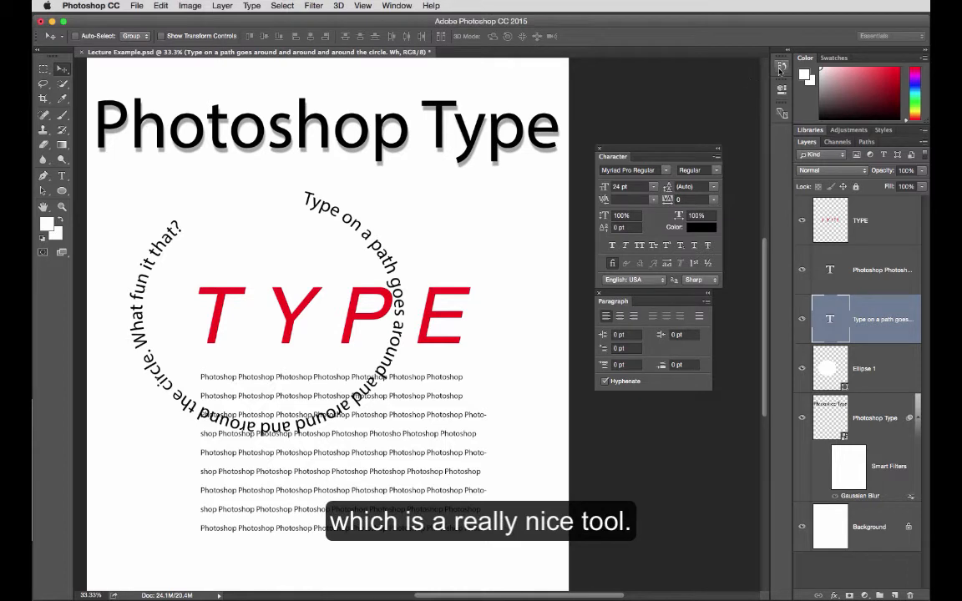
pyautogui.click(781, 71)
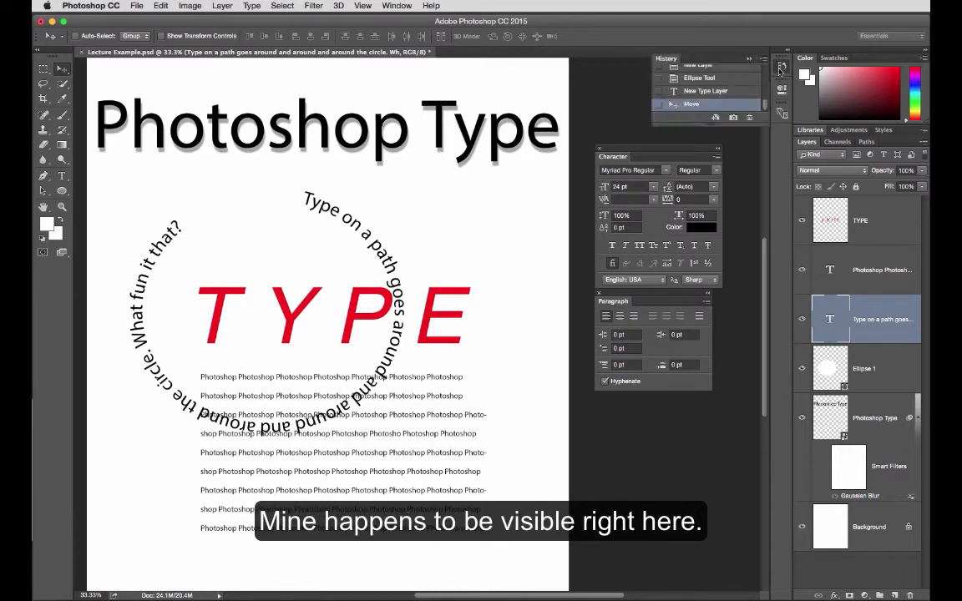
pyautogui.click(397, 6)
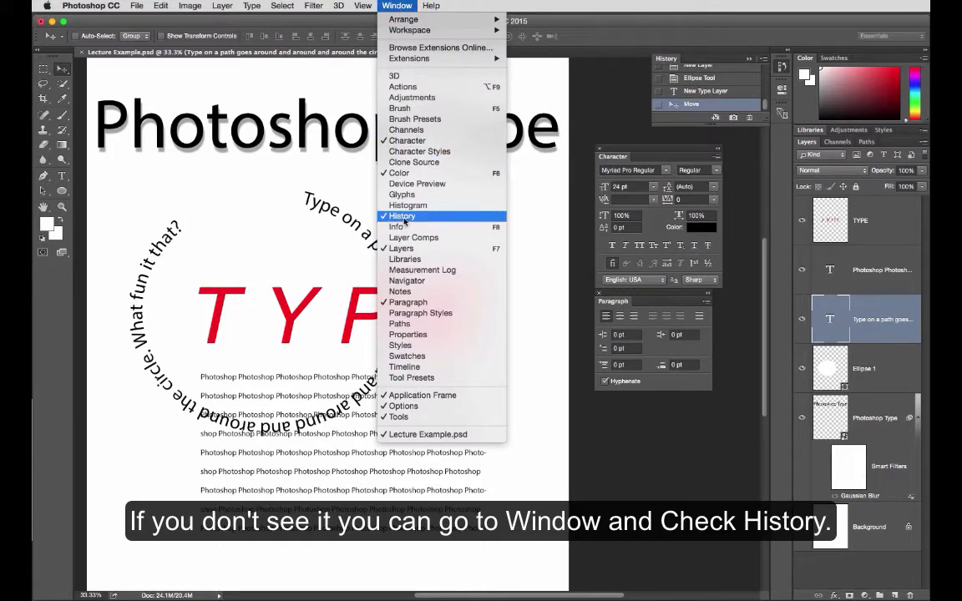
pyautogui.click(604, 54)
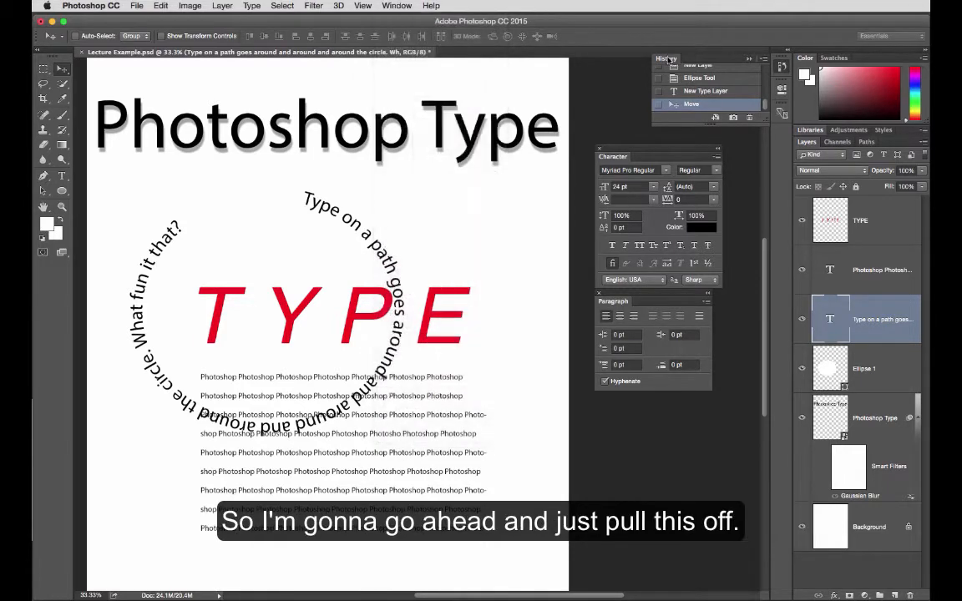
pyautogui.moveTo(667, 59); pyautogui.dragTo(426, 79)
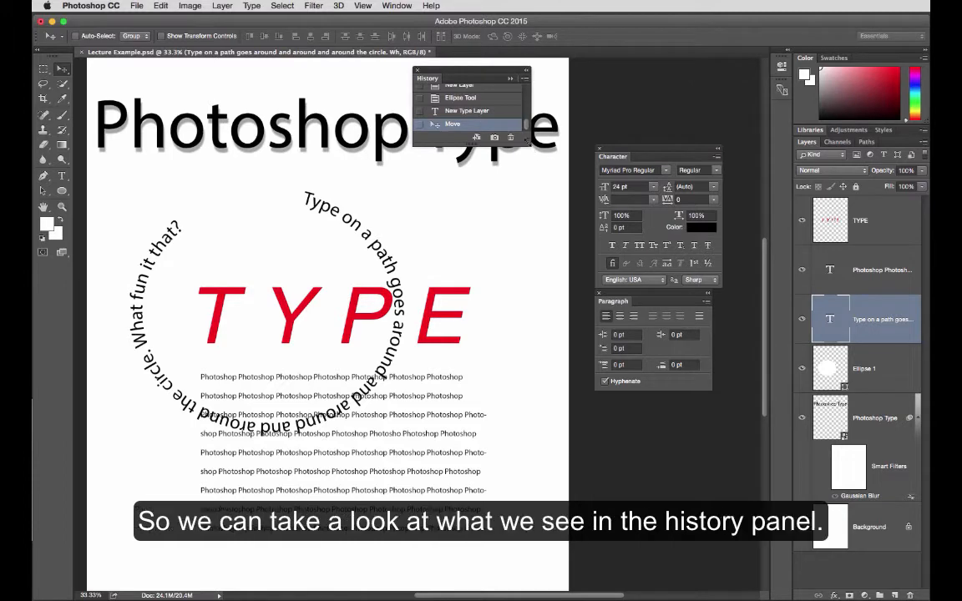
pyautogui.moveTo(537, 140); pyautogui.dragTo(575, 571)
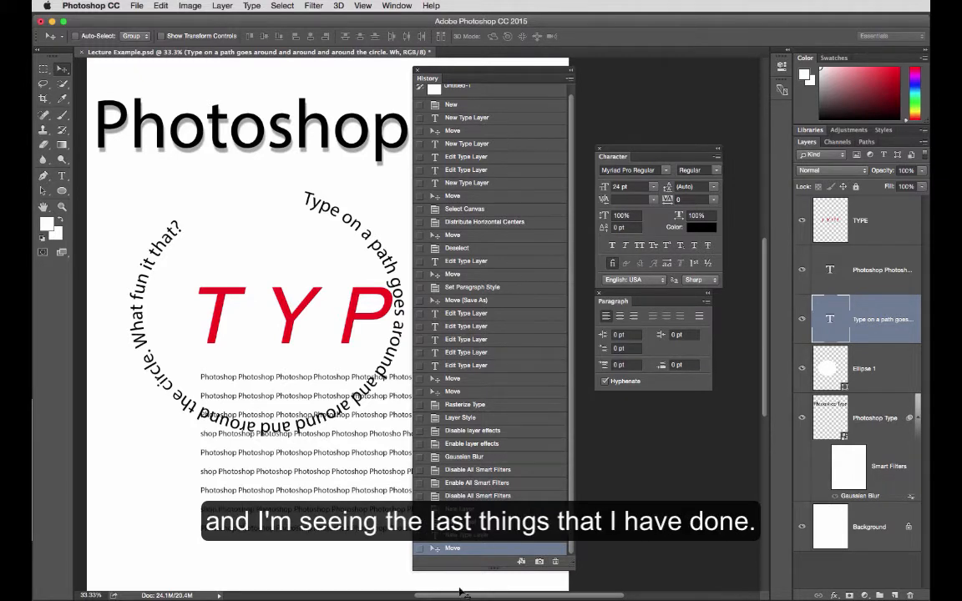
# Step the document back past the circular type and the ellipse to the last Disable All Smart Filters history state.
pyautogui.click(470, 535)
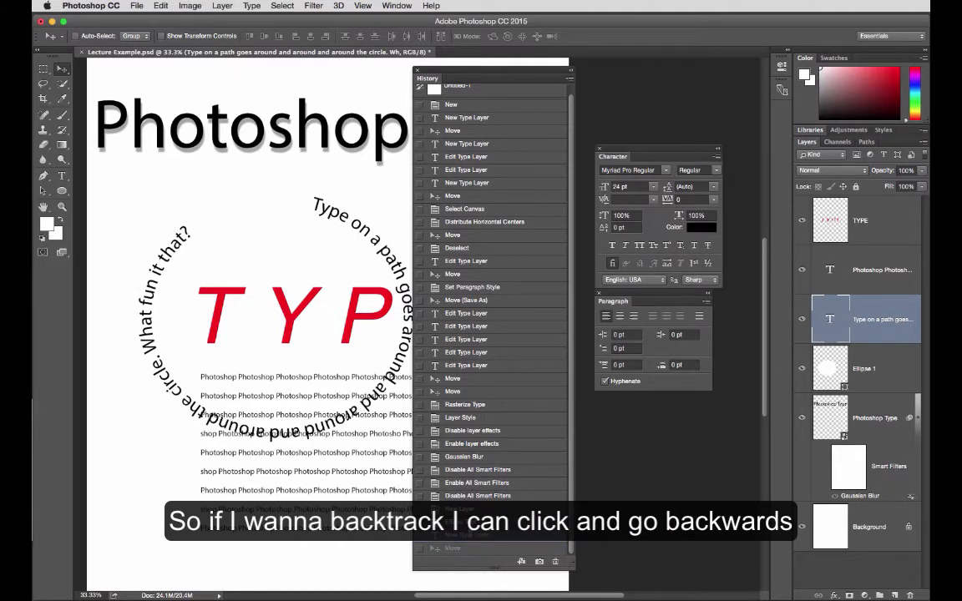
pyautogui.hotkey('ctrl', 'alt', 'z')
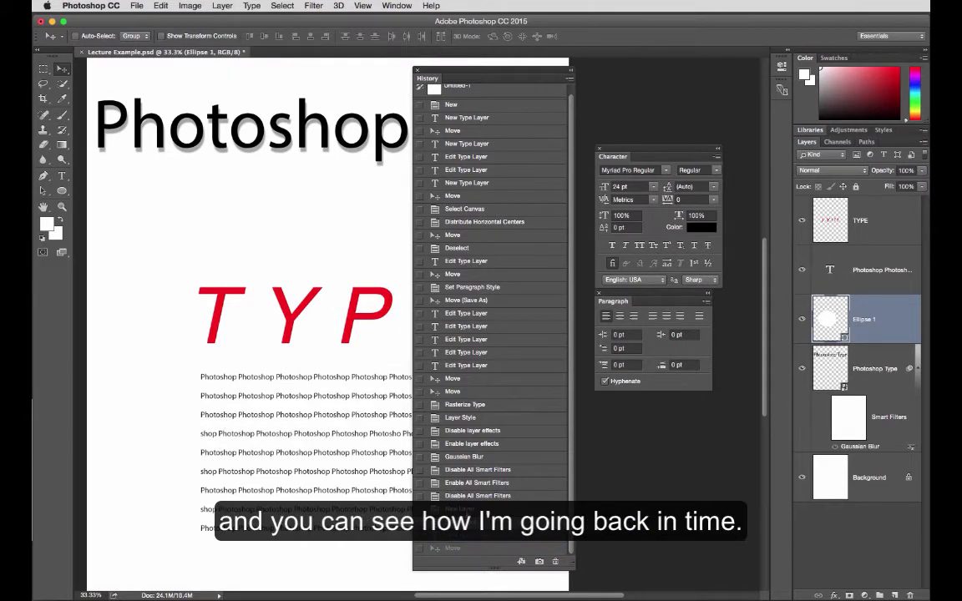
pyautogui.hotkey('ctrl', 'alt', 'z')
pyautogui.click(472, 496)
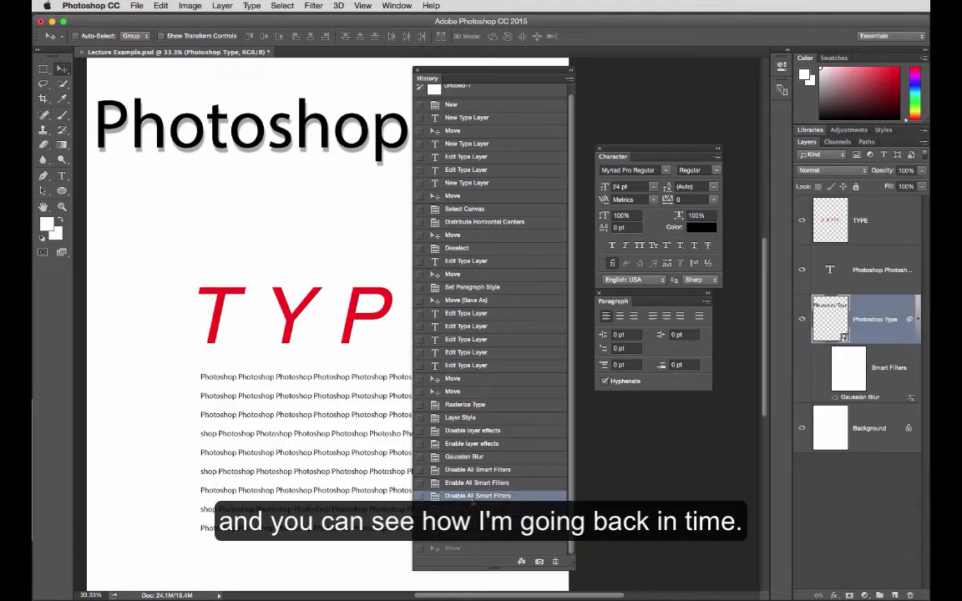
# Step back through the smart filter and Gaussian Blur states to the Enable layer effects state.
pyautogui.click(475, 484)
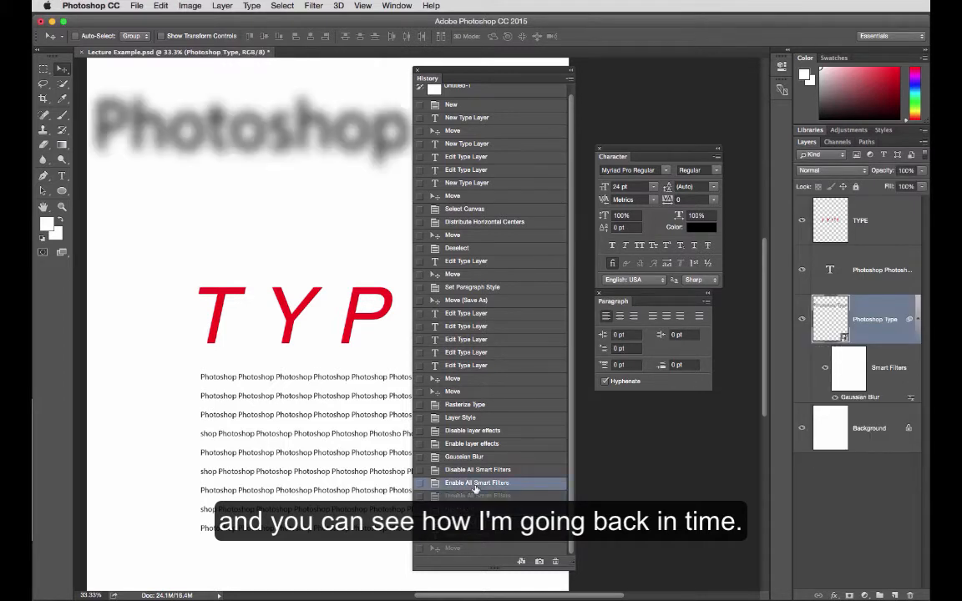
pyautogui.click(470, 470)
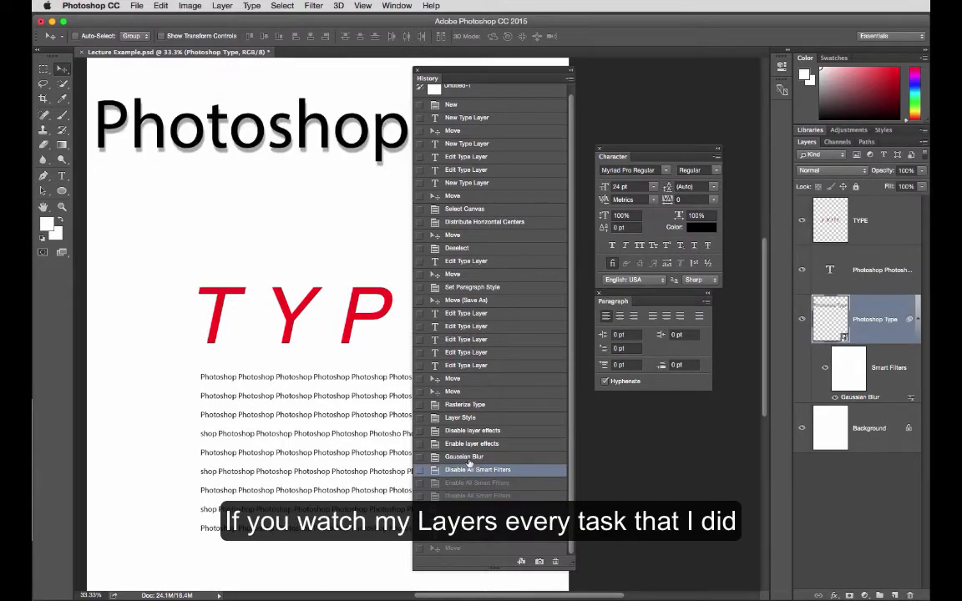
pyautogui.click(466, 457)
pyautogui.click(468, 444)
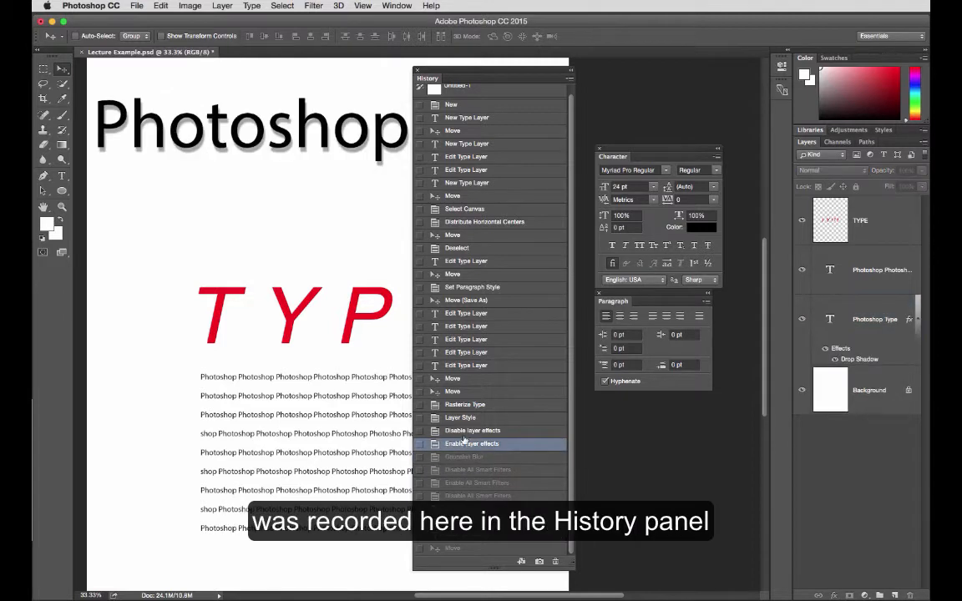
# Step back past the layer effects, Layer Style and Rasterize Type states to the Move state preceding them.
pyautogui.click(470, 431)
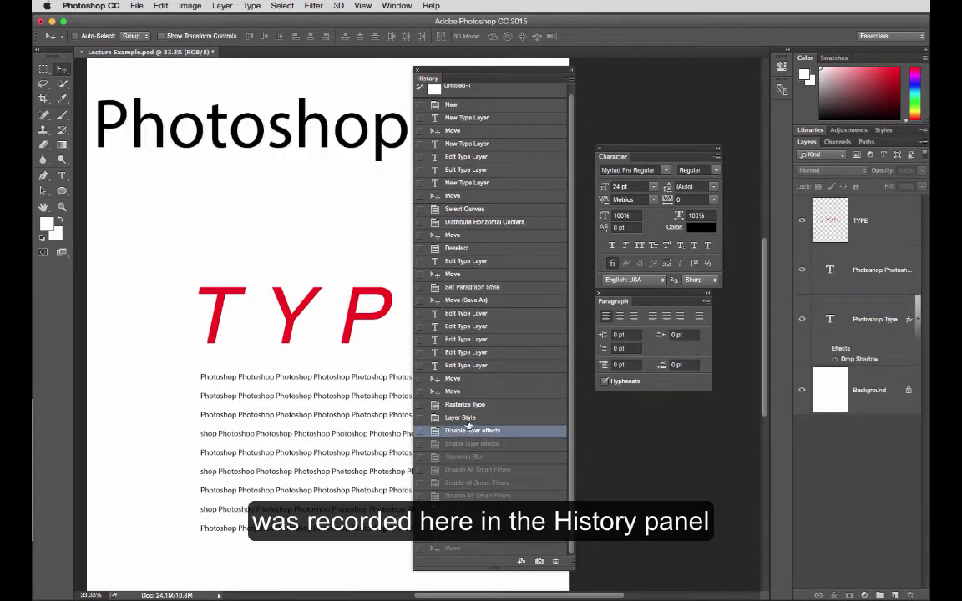
pyautogui.click(468, 416)
pyautogui.click(467, 406)
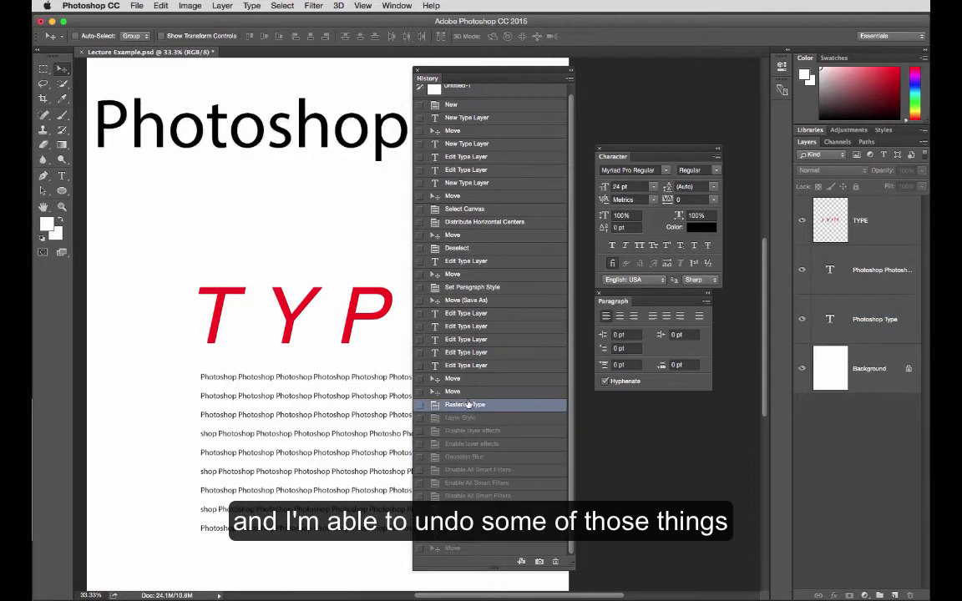
pyautogui.hotkey('ctrl', 'alt', 'z')
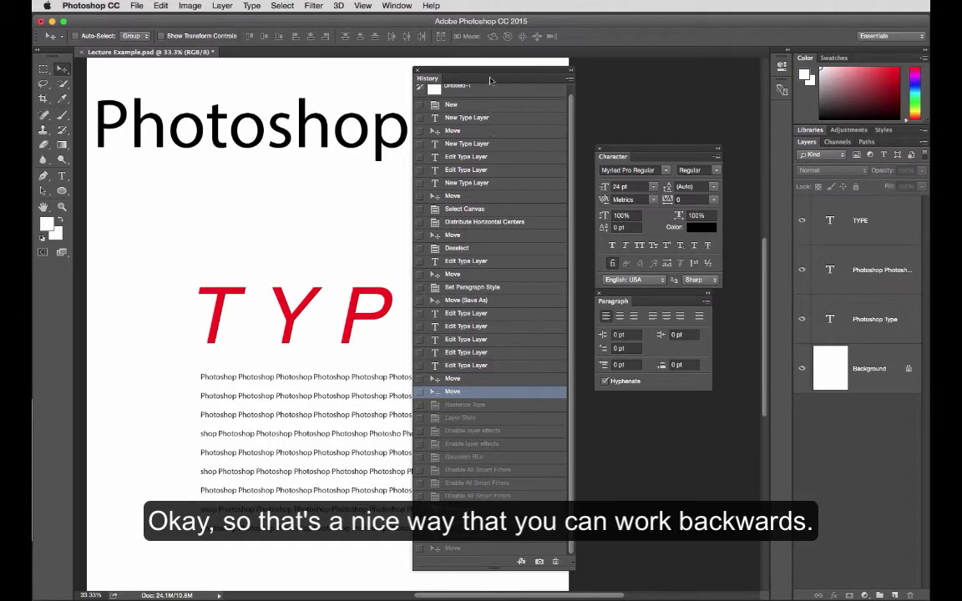
# Dock the History panel as an icon and hide the Photoshop Type, repeated Photoshop paragraph and TYPE layers.
pyautogui.moveTo(491, 80); pyautogui.dragTo(777, 114)
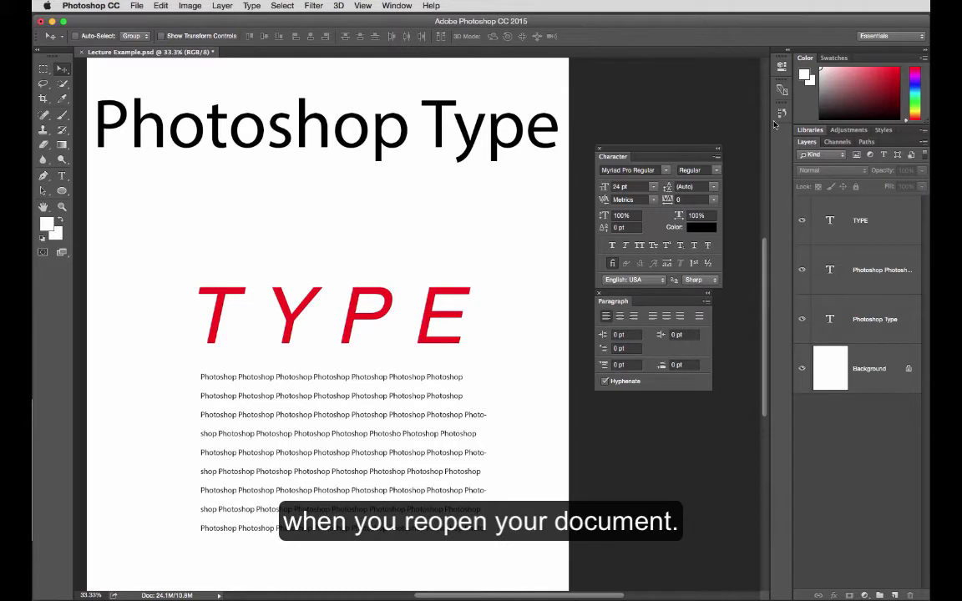
pyautogui.click(801, 319)
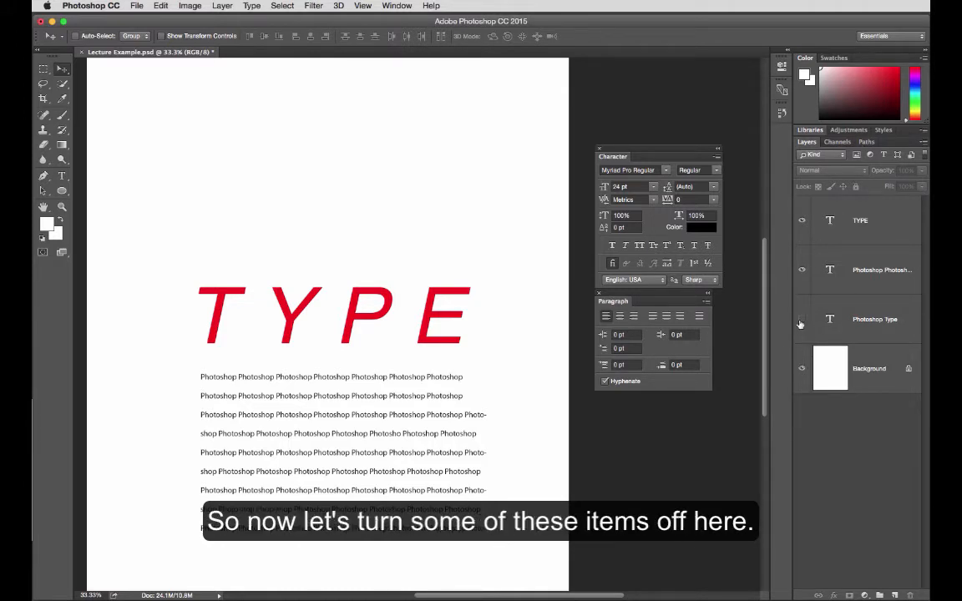
pyautogui.click(801, 271)
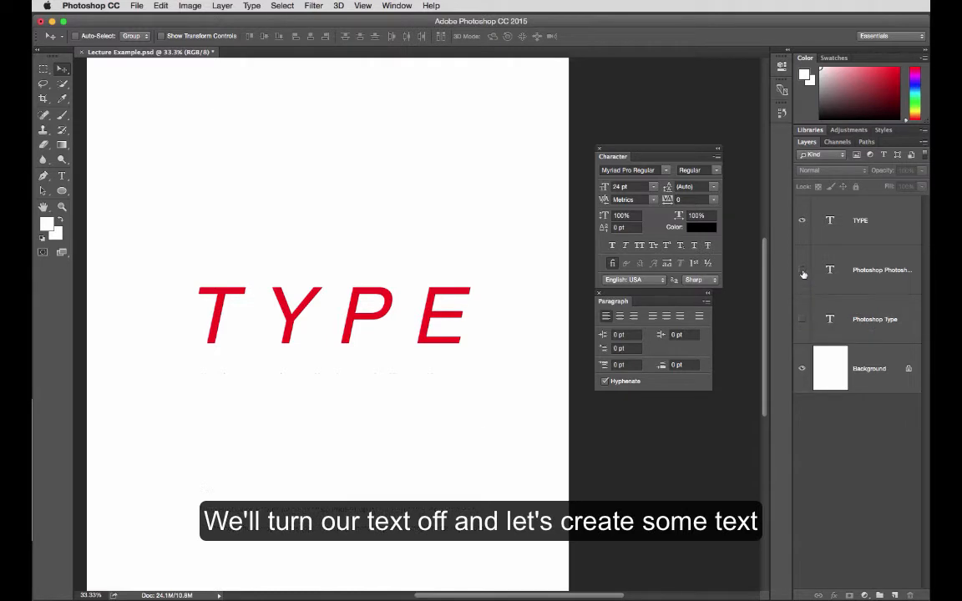
pyautogui.click(801, 221)
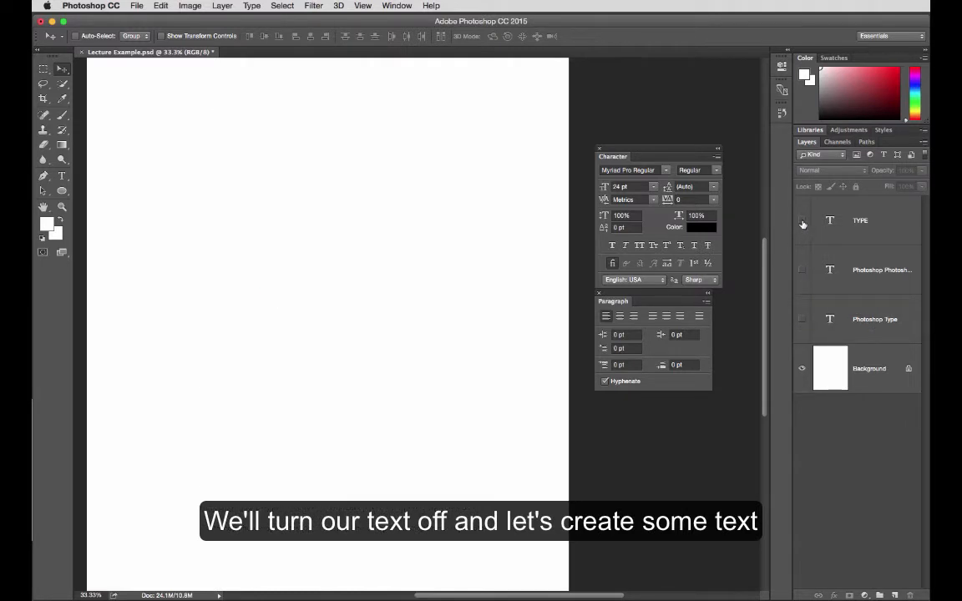
# Draw a circle about 1445 px in diameter with the Ellipse Tool, above the TYPE layer.
pyautogui.click(862, 224)
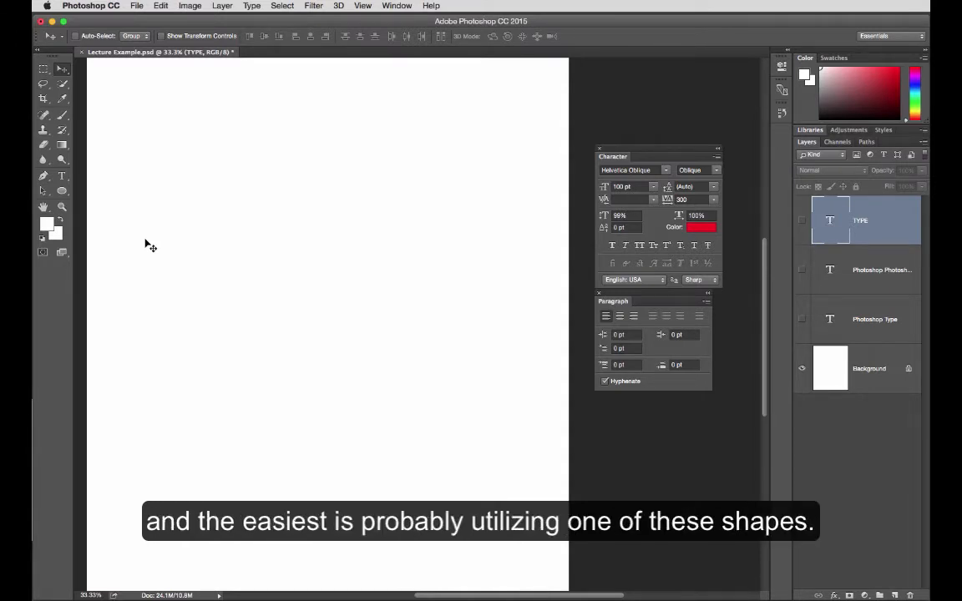
pyautogui.click(62, 190)
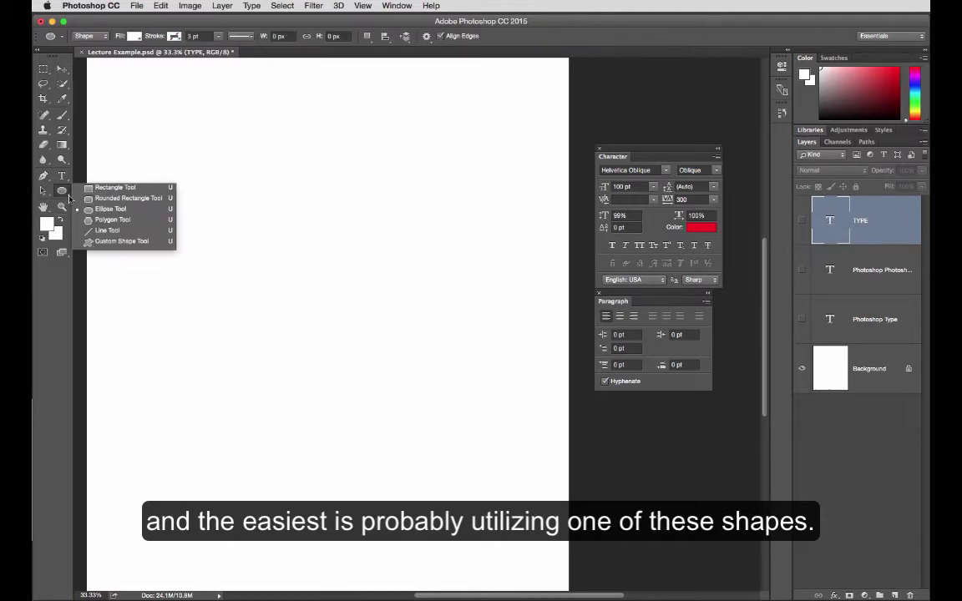
pyautogui.click(124, 210)
pyautogui.moveTo(148, 191); pyautogui.dragTo(420, 486)
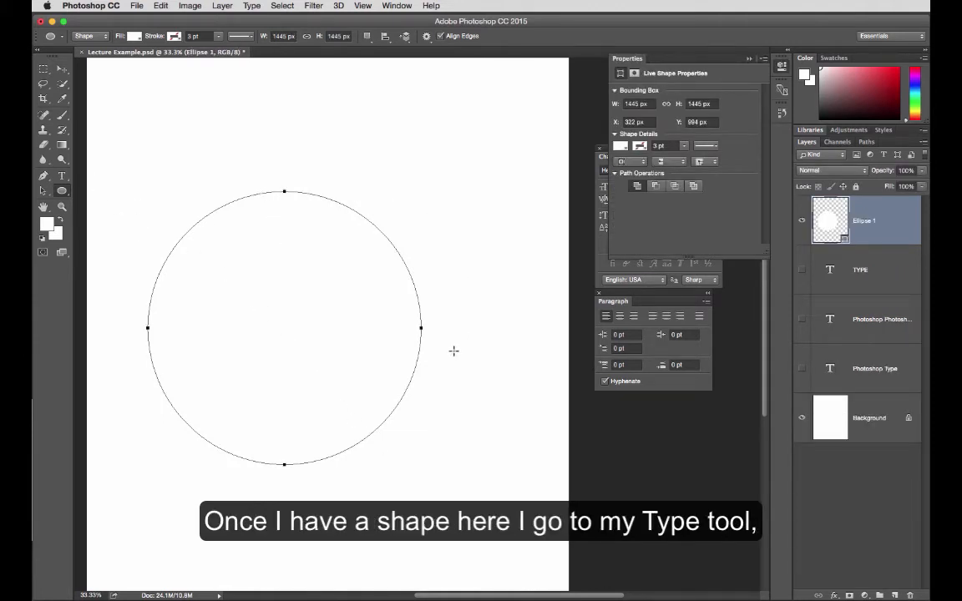
# Add the horizontal text "Type on a path." at 36 pt along the circle's outline, starting just past its top.
pyautogui.click(61, 176)
pyautogui.rightClick(61, 176)
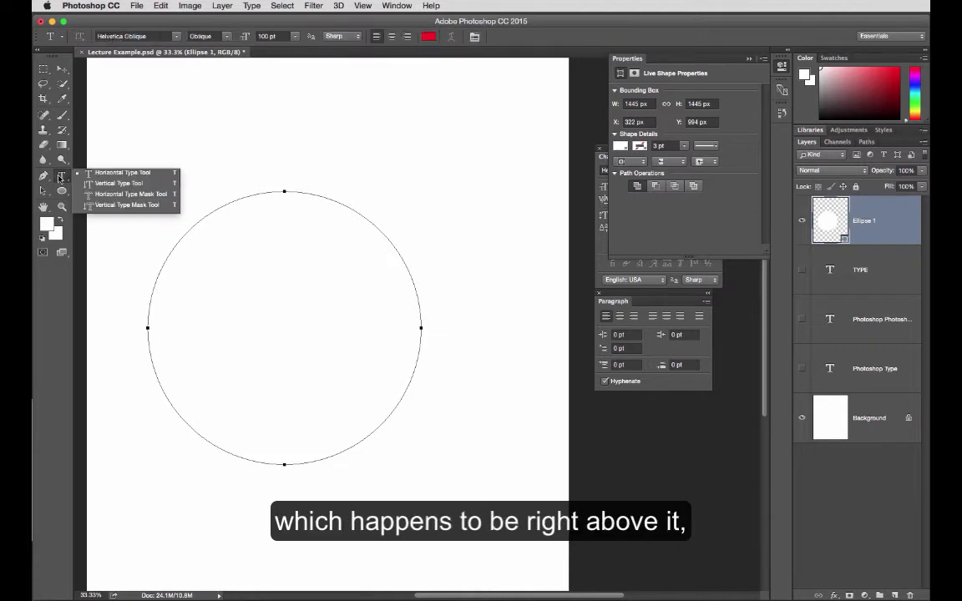
pyautogui.click(101, 174)
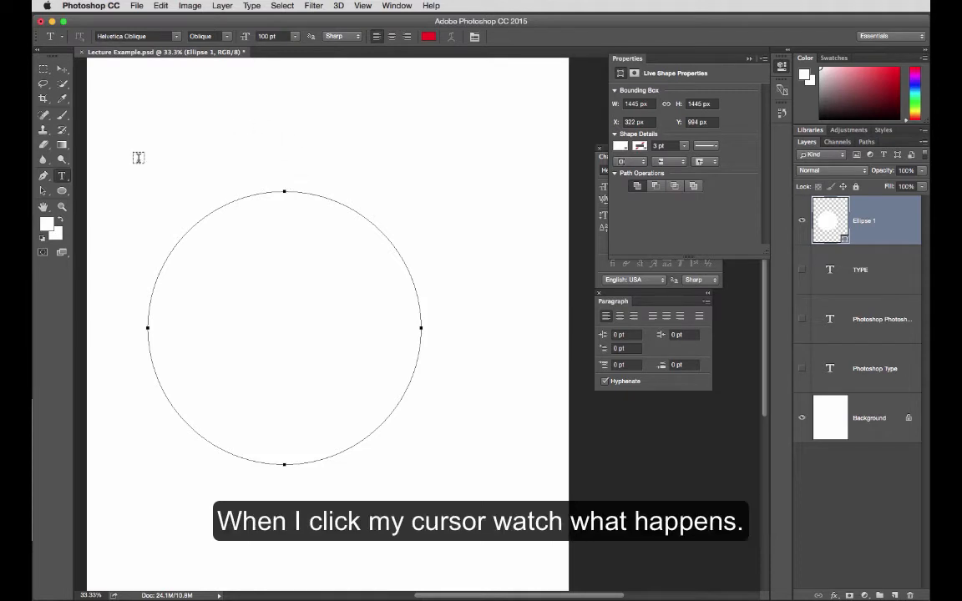
pyautogui.click(298, 188)
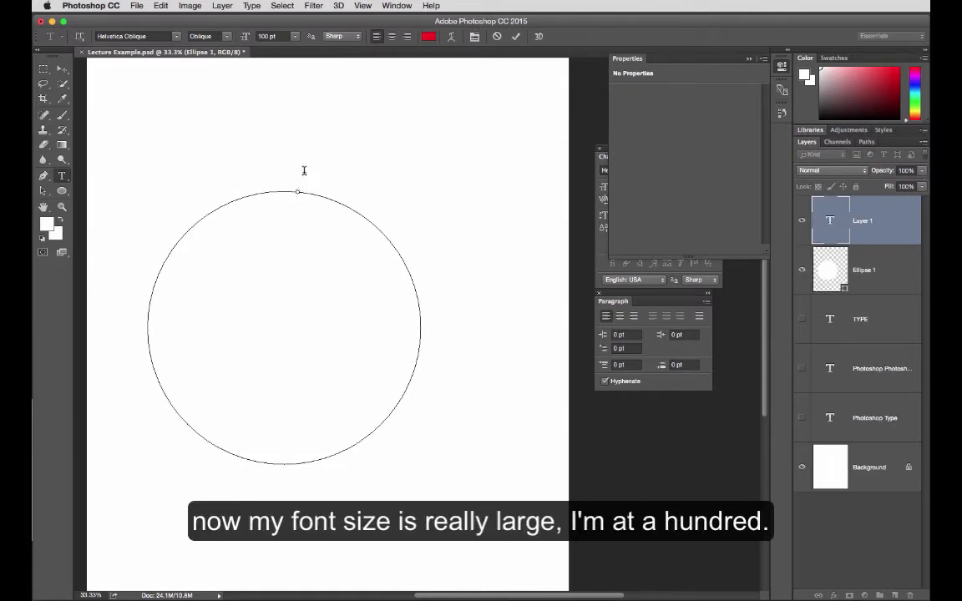
pyautogui.click(295, 36)
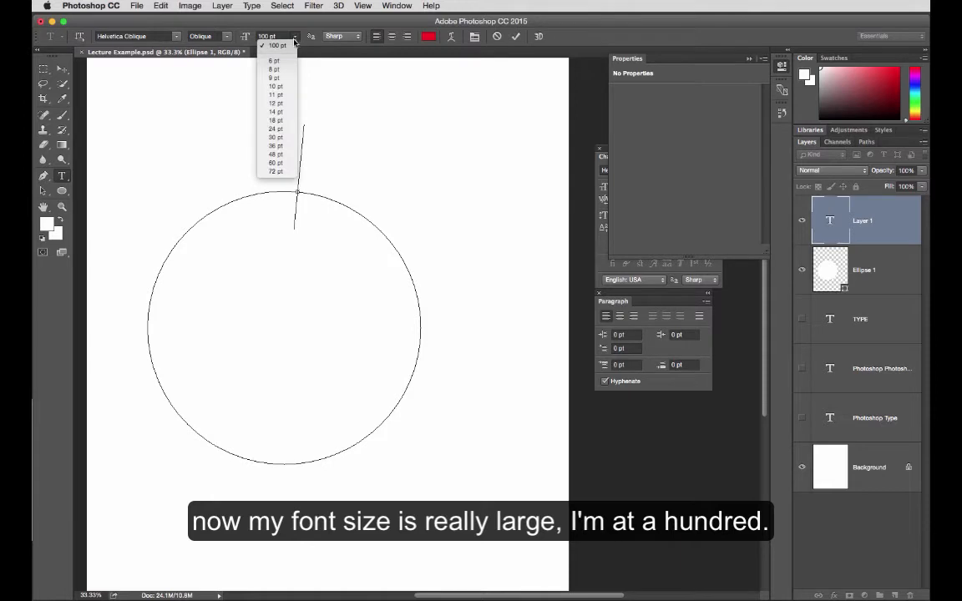
pyautogui.click(280, 148)
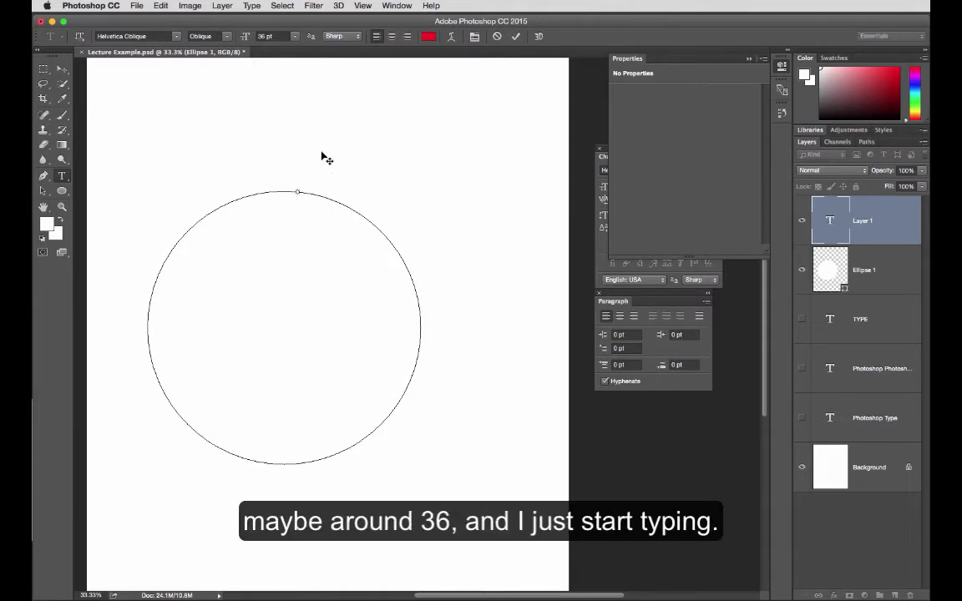
pyautogui.write('Type on a path.')
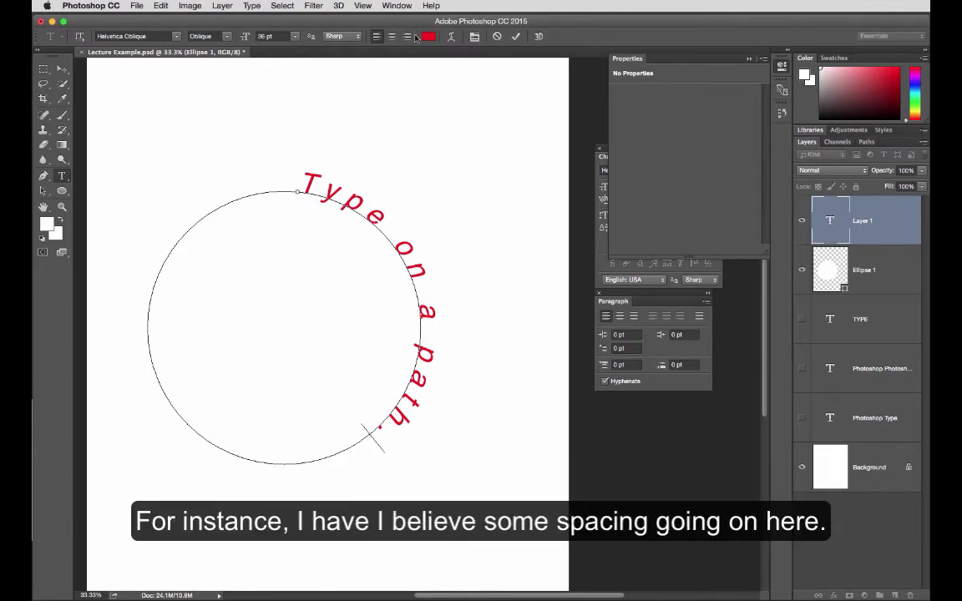
# Collapse the Properties panel and reset the character formatting of the entire path text to its defaults.
pyautogui.click(748, 60)
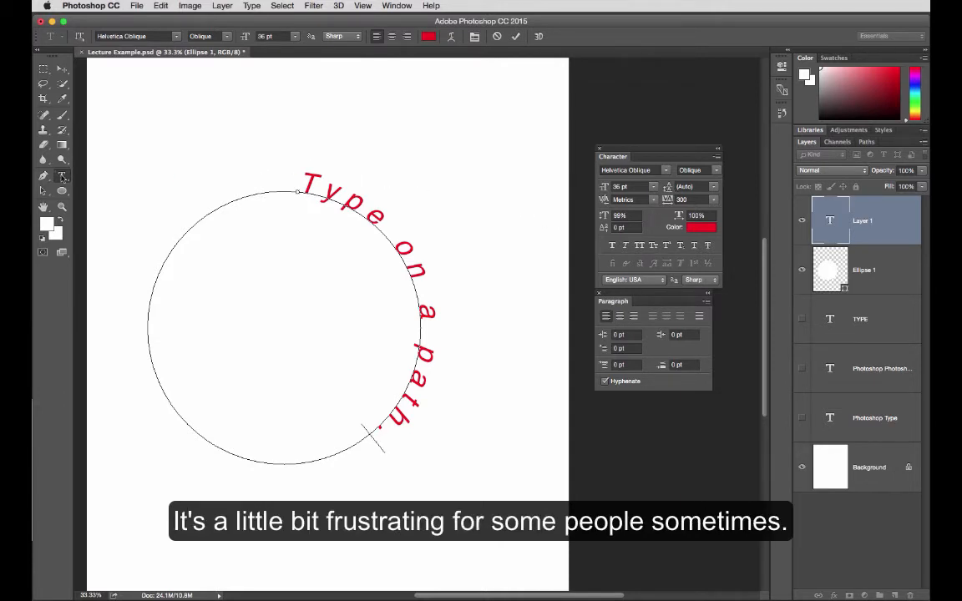
pyautogui.tripleClick(414, 274)
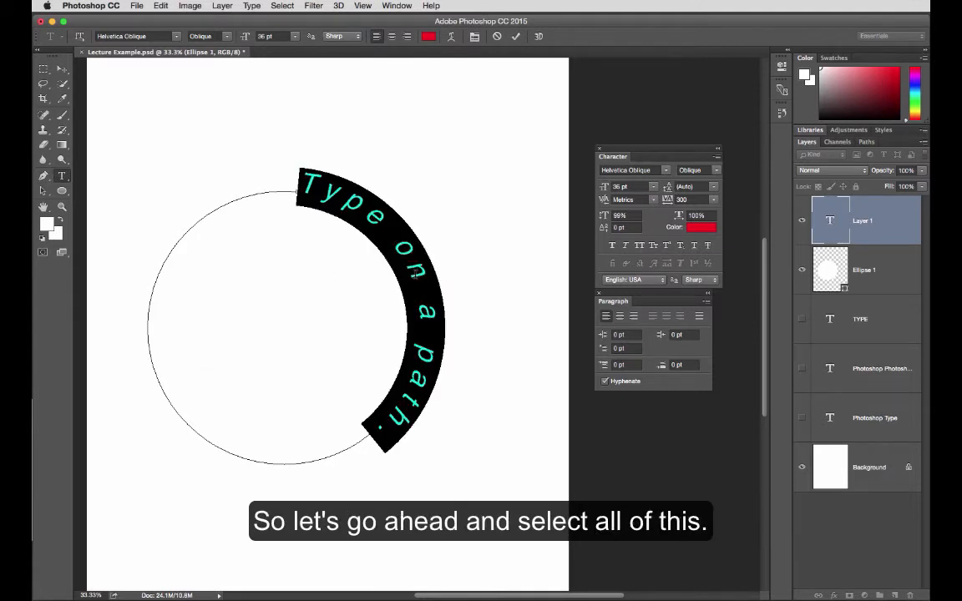
pyautogui.click(716, 157)
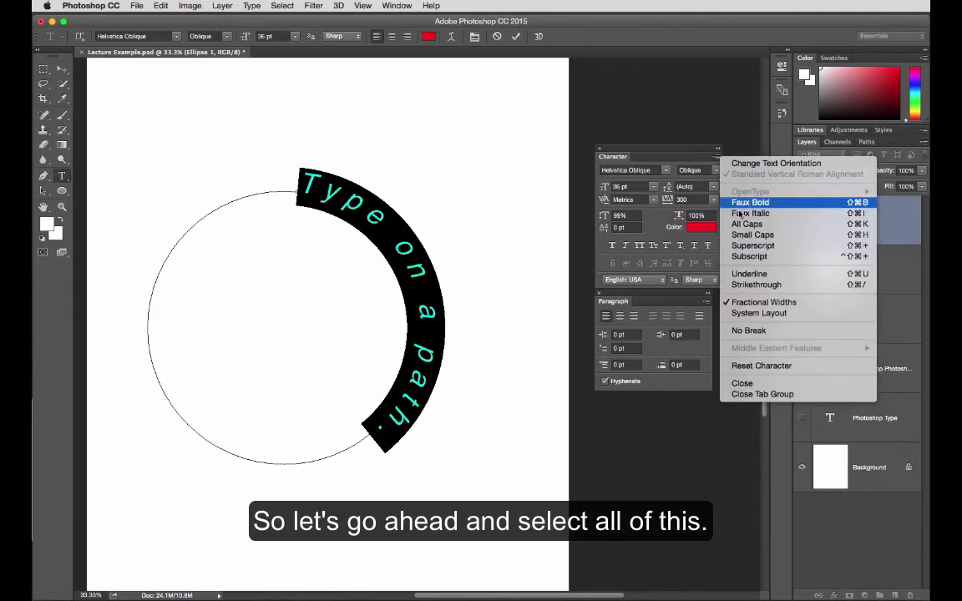
pyautogui.click(756, 366)
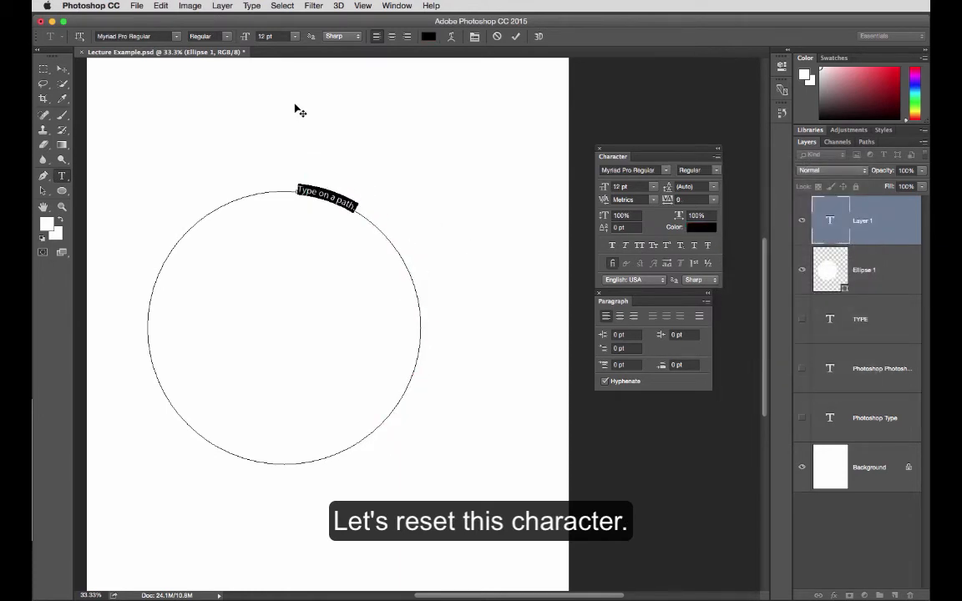
# Set the circle's path text to 36 pt and continue it with "Follows the path in whatever shape.".
pyautogui.click(651, 191)
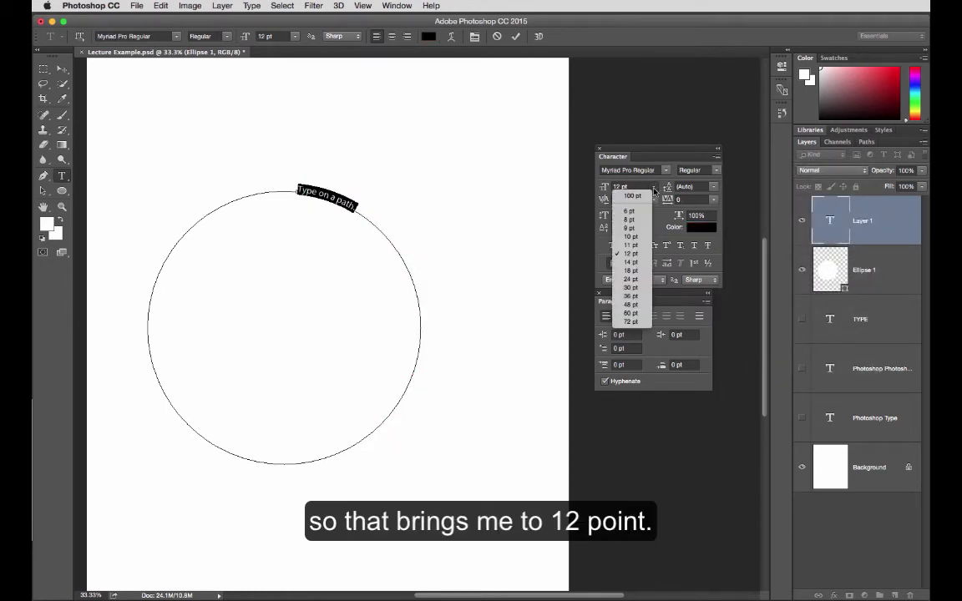
pyautogui.click(645, 296)
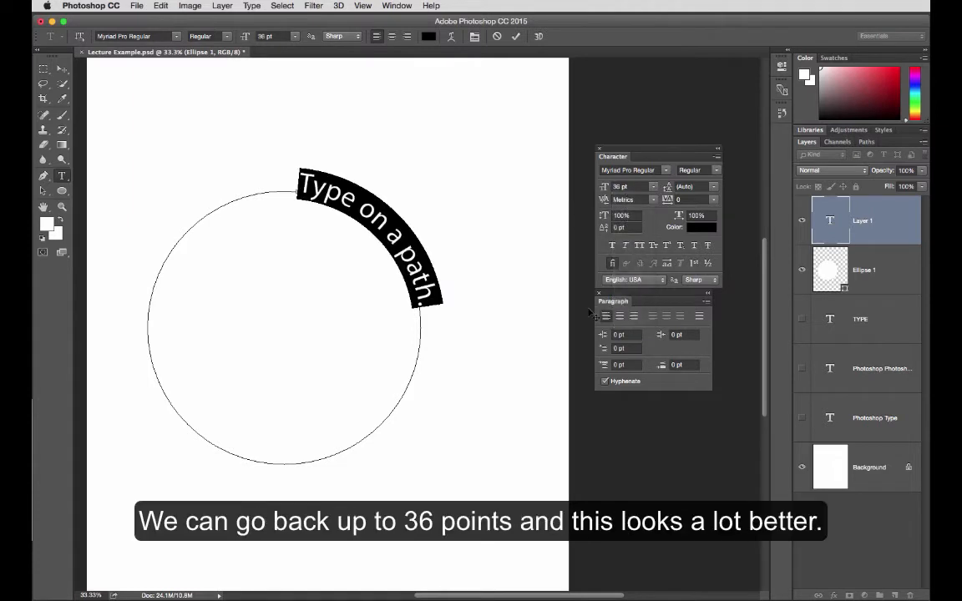
pyautogui.click(421, 303)
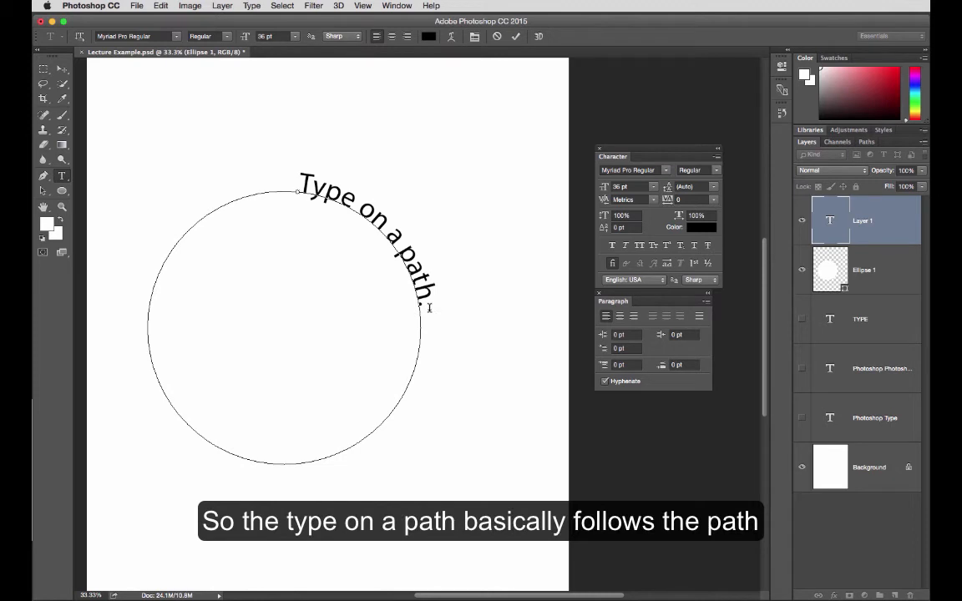
pyautogui.write('Follow')
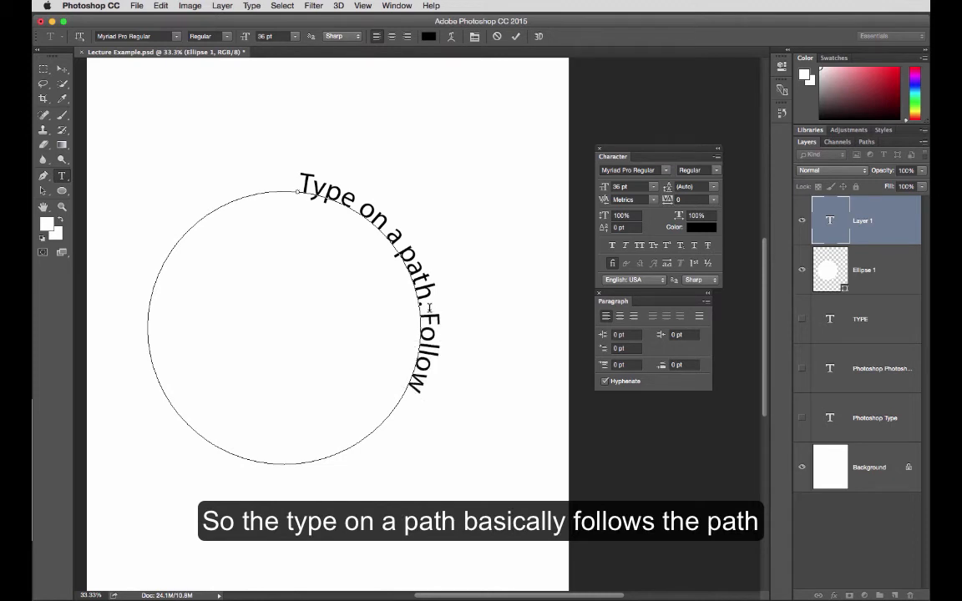
pyautogui.write('s the path')
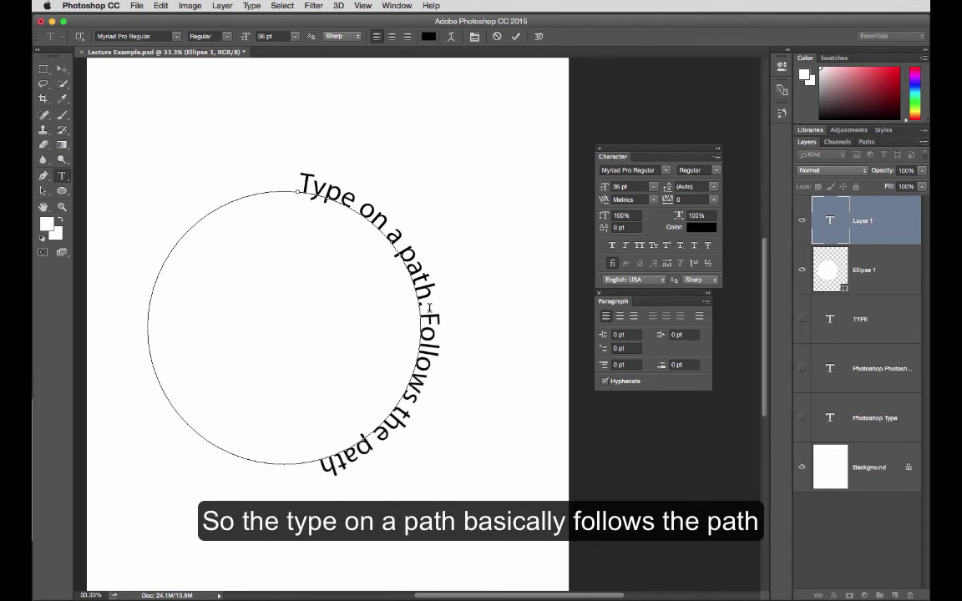
pyautogui.write(' in wh')
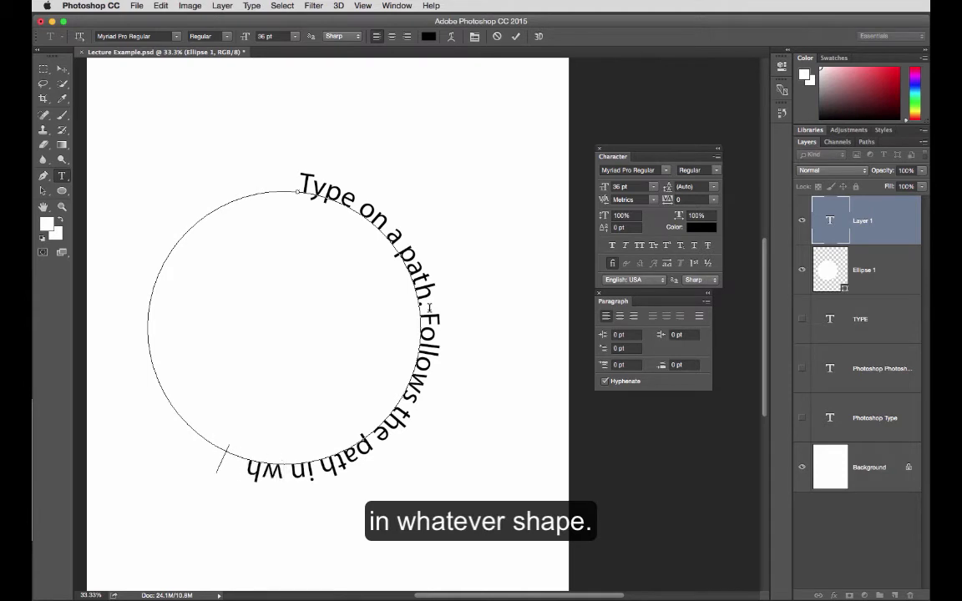
pyautogui.write('atever shape.')
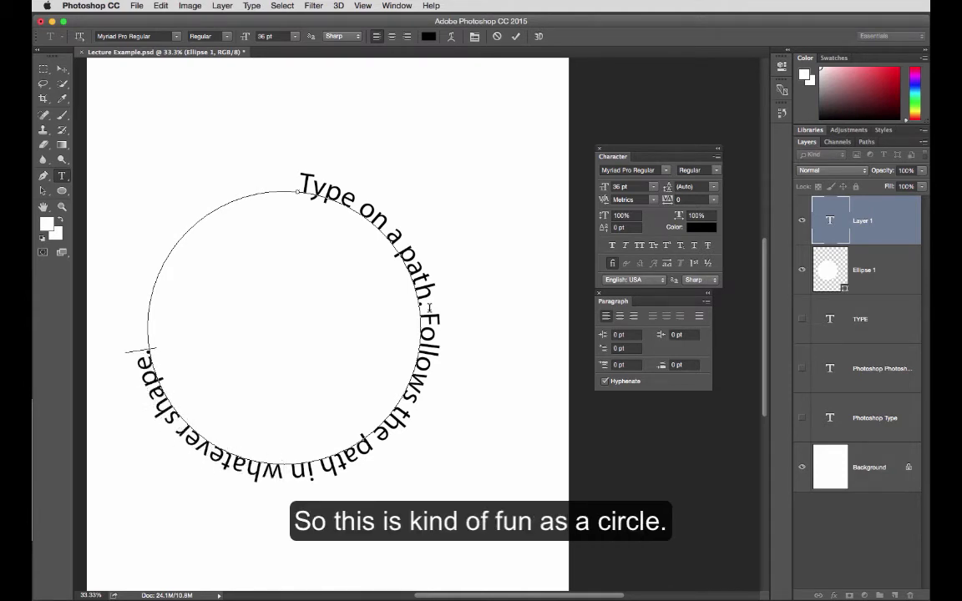
# With the Custom Shape Tool, append the Animals library to the available shapes and enlarge the shape picker.
pyautogui.click(47, 179)
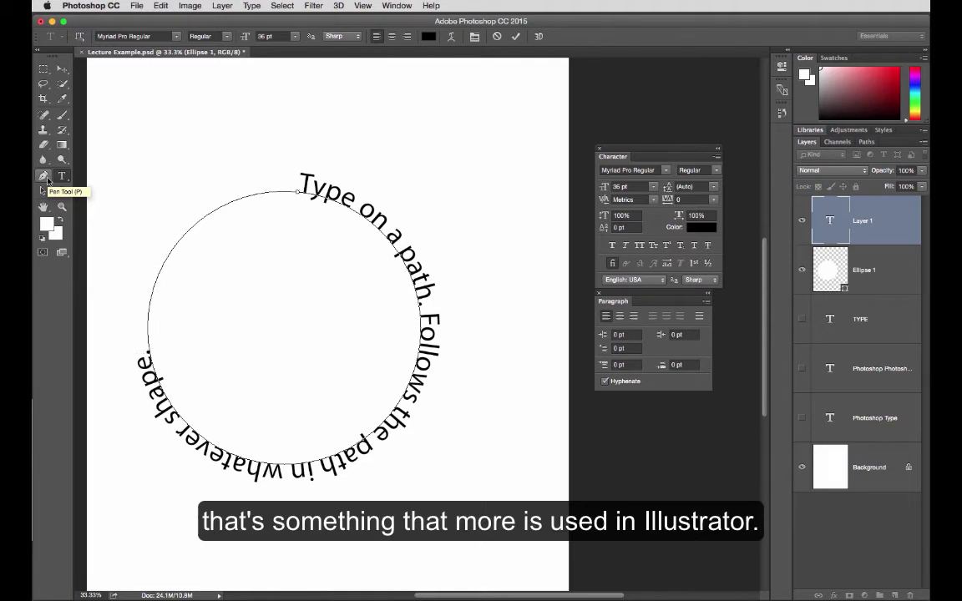
pyautogui.click(67, 194)
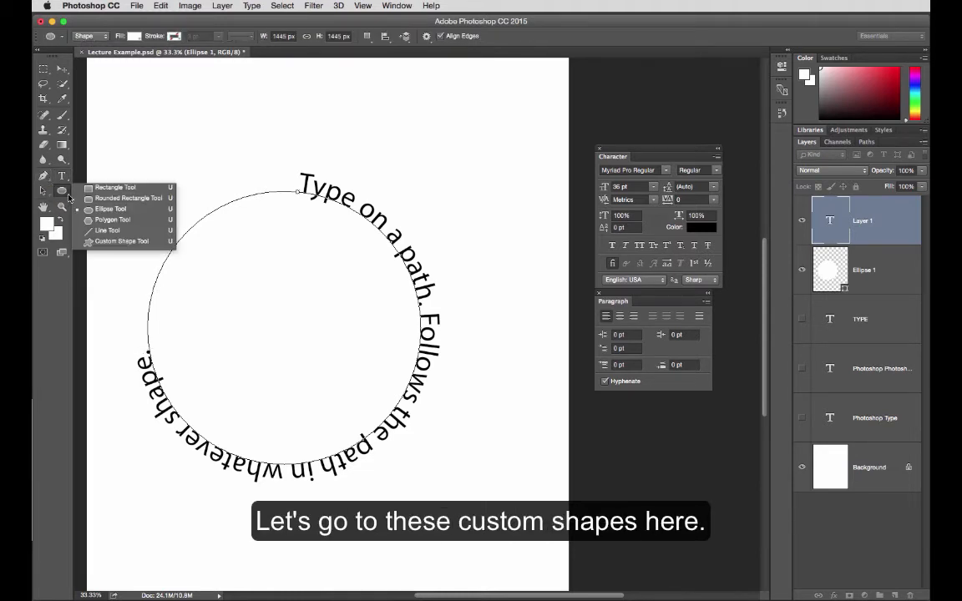
pyautogui.click(101, 241)
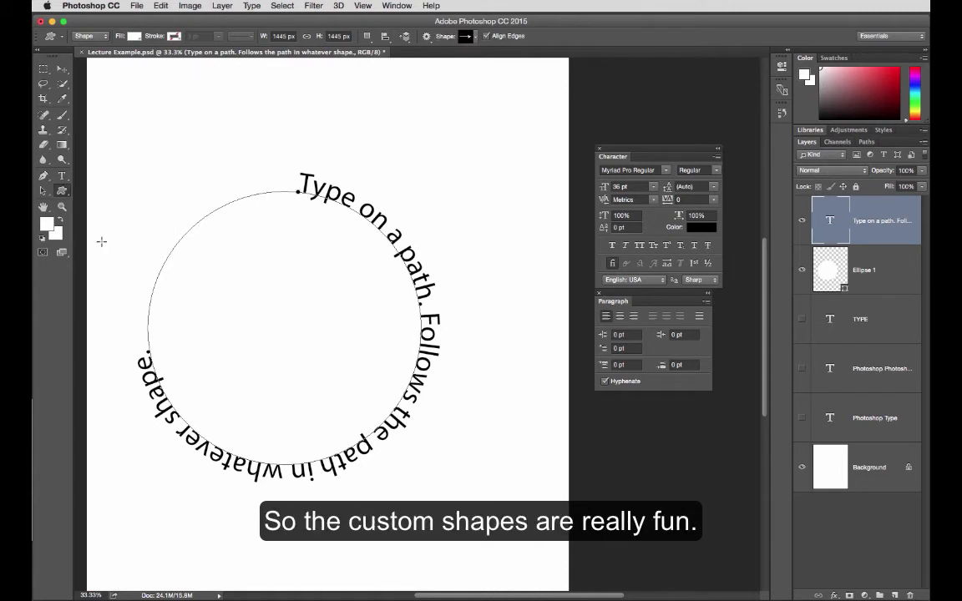
pyautogui.click(67, 195)
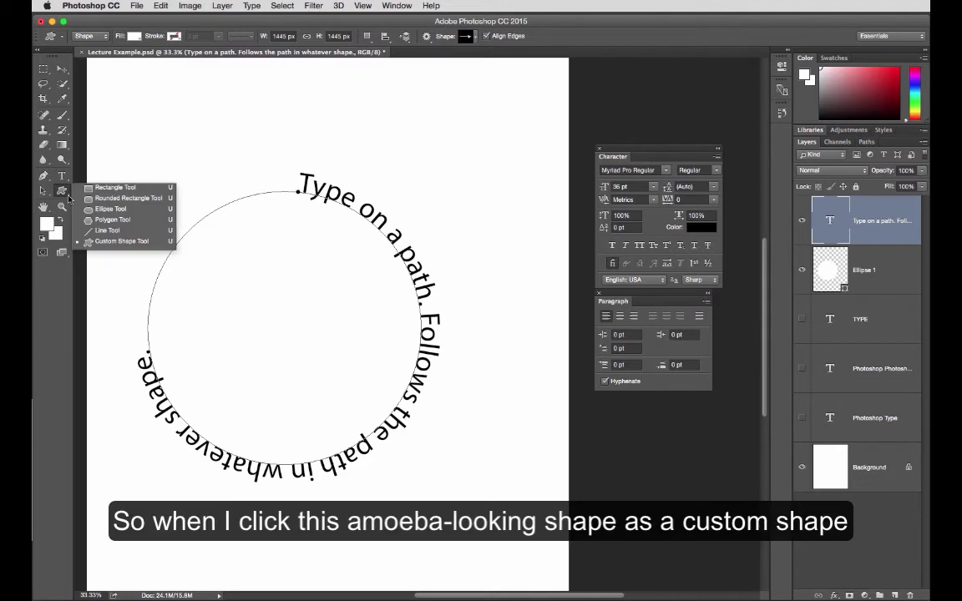
pyautogui.click(96, 242)
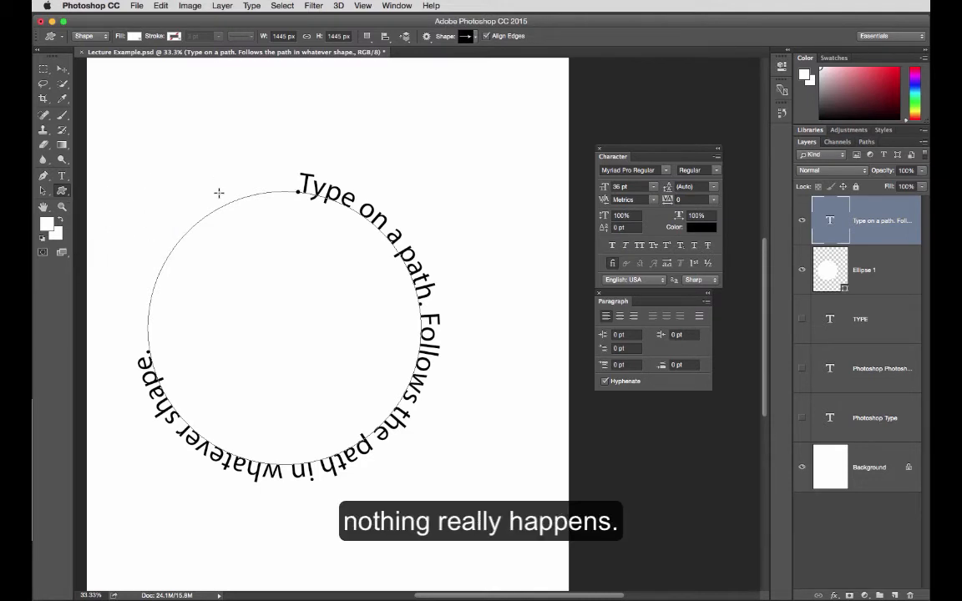
pyautogui.click(465, 36)
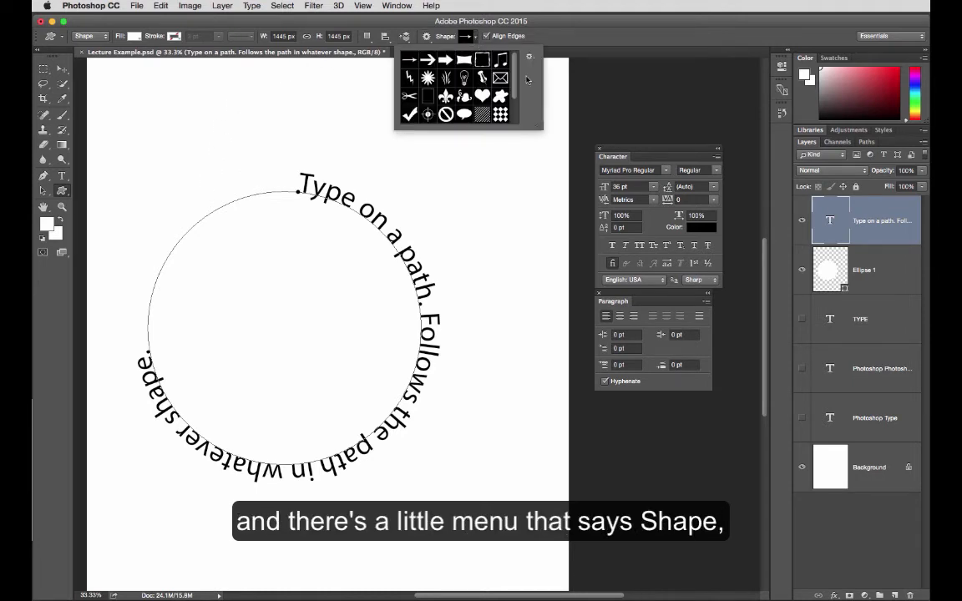
pyautogui.scroll(-5, 515, 109)
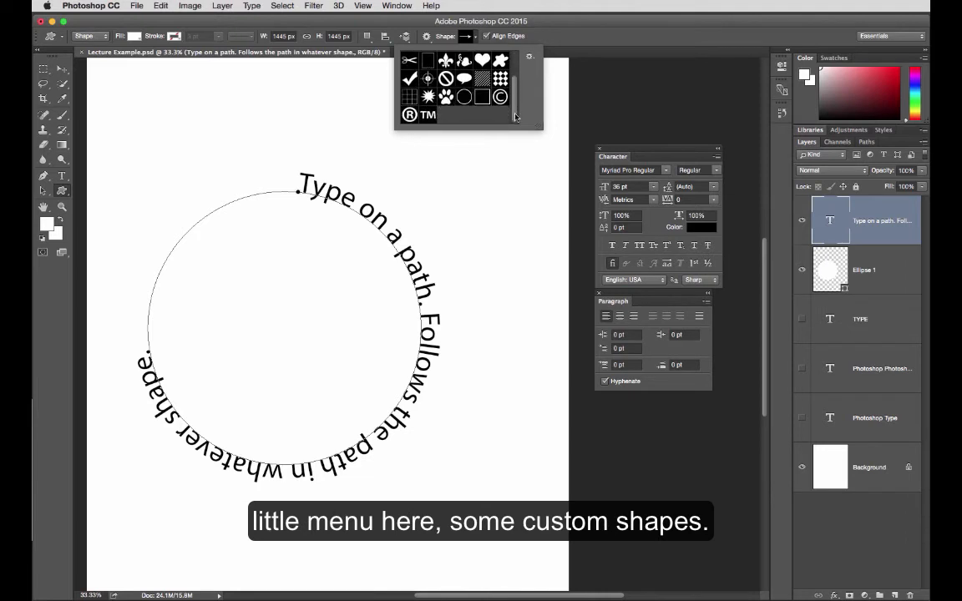
pyautogui.scroll(5, 515, 113)
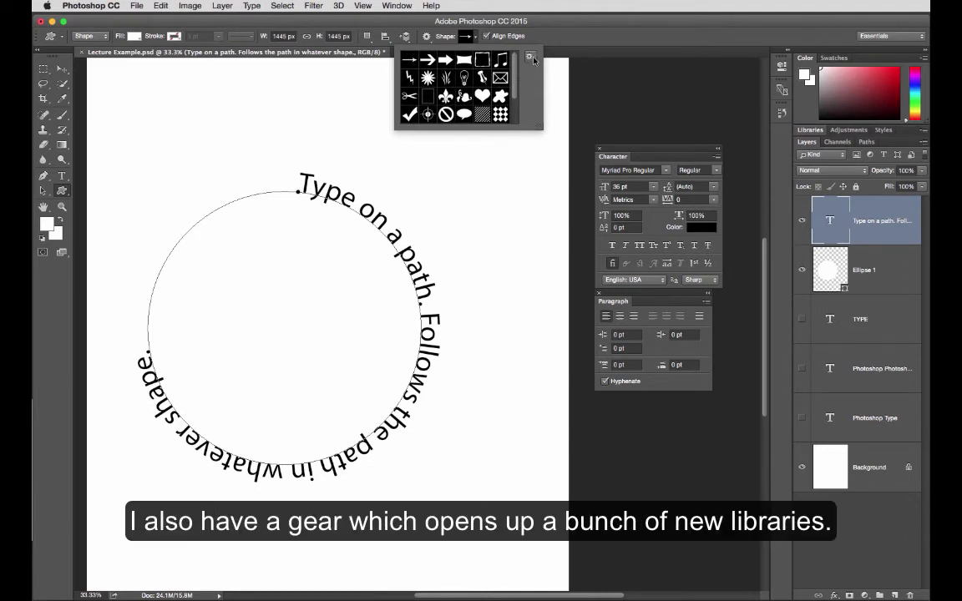
pyautogui.click(529, 57)
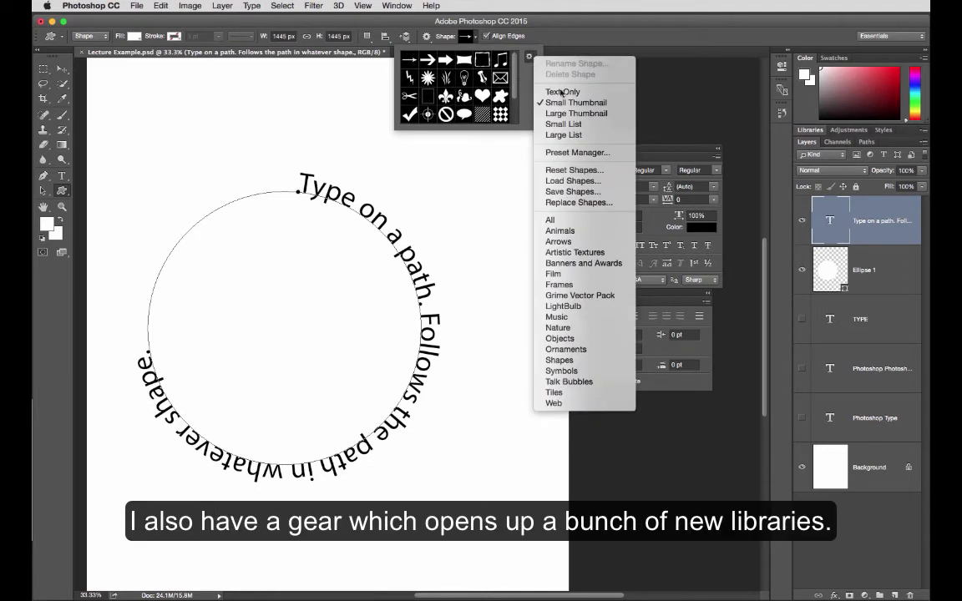
pyautogui.click(582, 238)
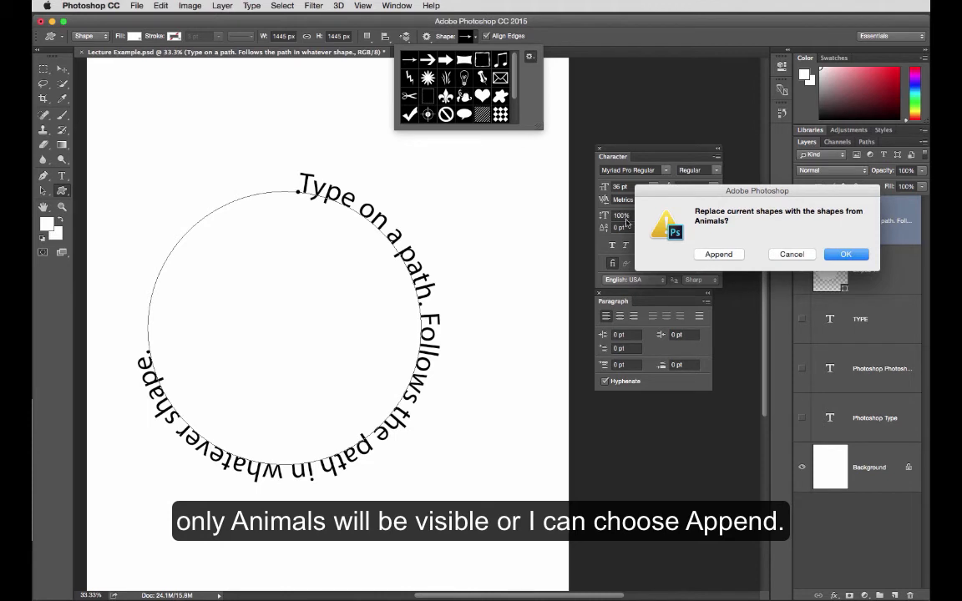
pyautogui.click(717, 254)
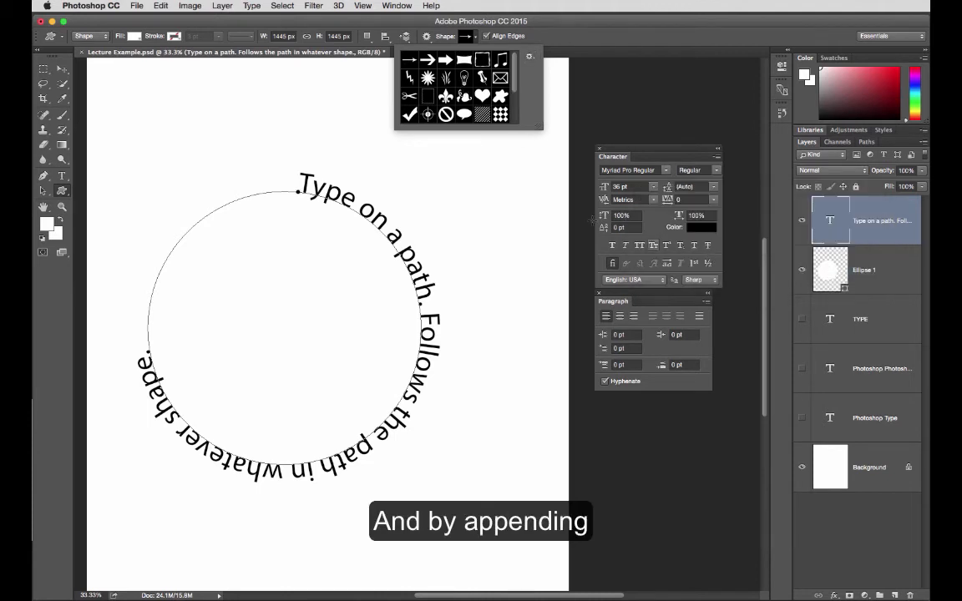
pyautogui.moveTo(536, 128); pyautogui.dragTo(548, 219)
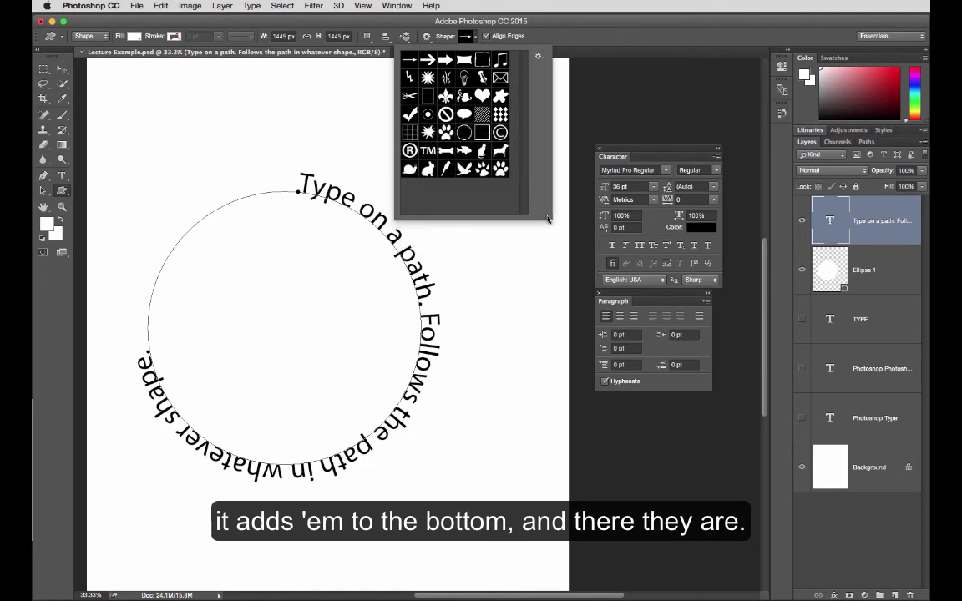
# Draw a proportional dog custom shape about 1654 by 1416 px, and hide the circular text and Ellipse 1 layers.
pyautogui.click(500, 152)
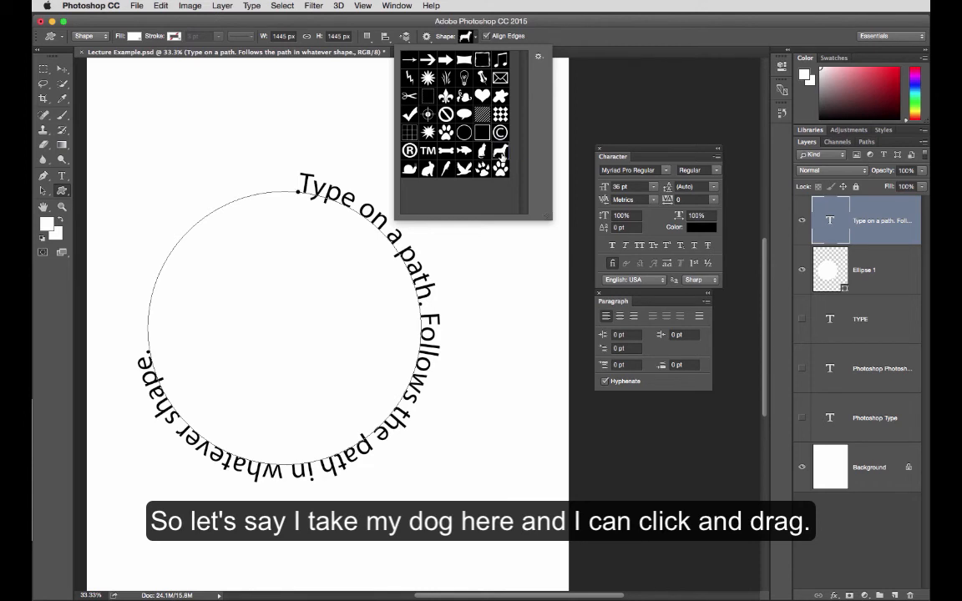
pyautogui.moveTo(140, 99); pyautogui.dragTo(530, 367)
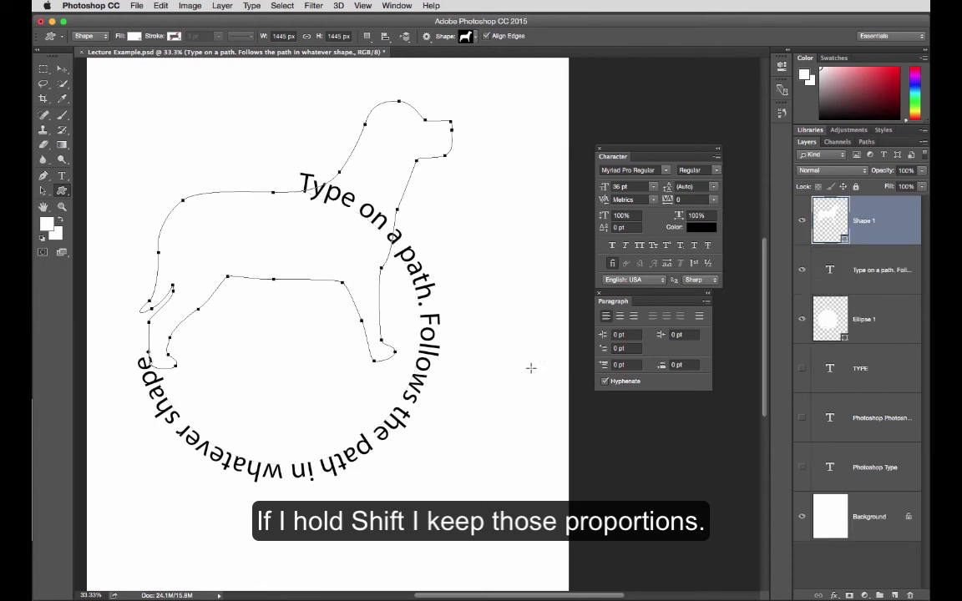
pyautogui.click(802, 323)
pyautogui.click(801, 276)
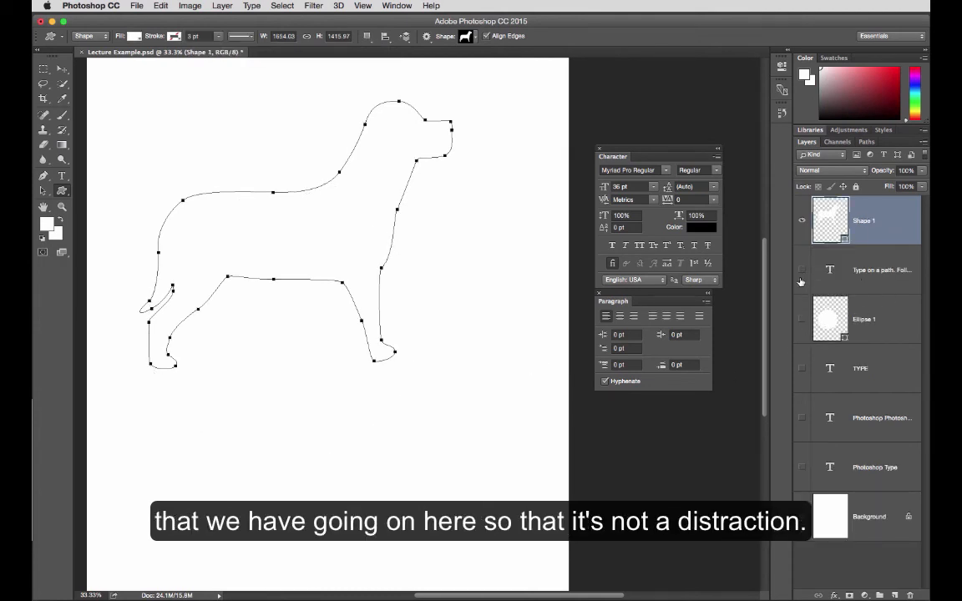
# Add the text "Type on a path. It" along the dog's outline, starting at its rump.
pyautogui.click(65, 176)
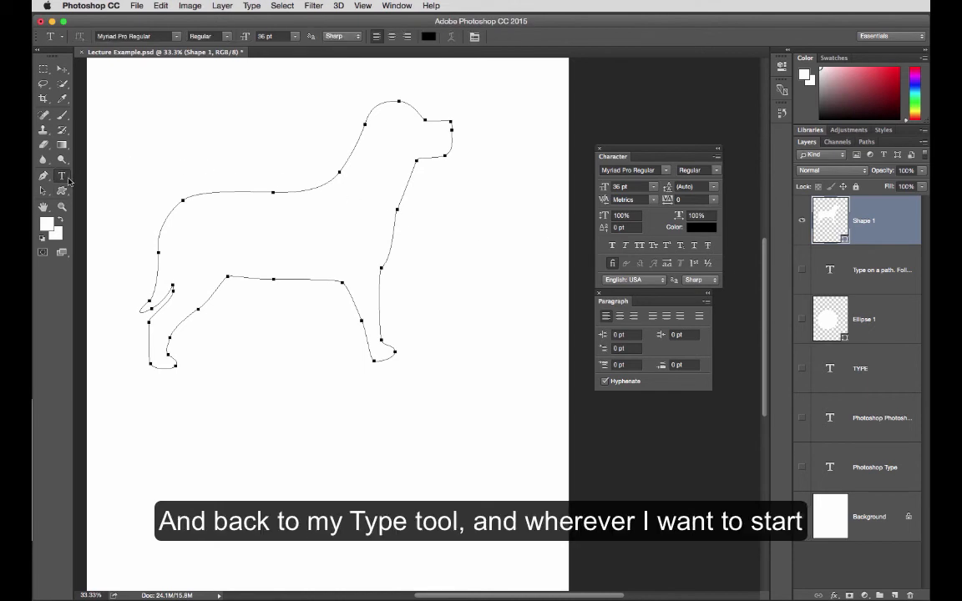
pyautogui.click(186, 197)
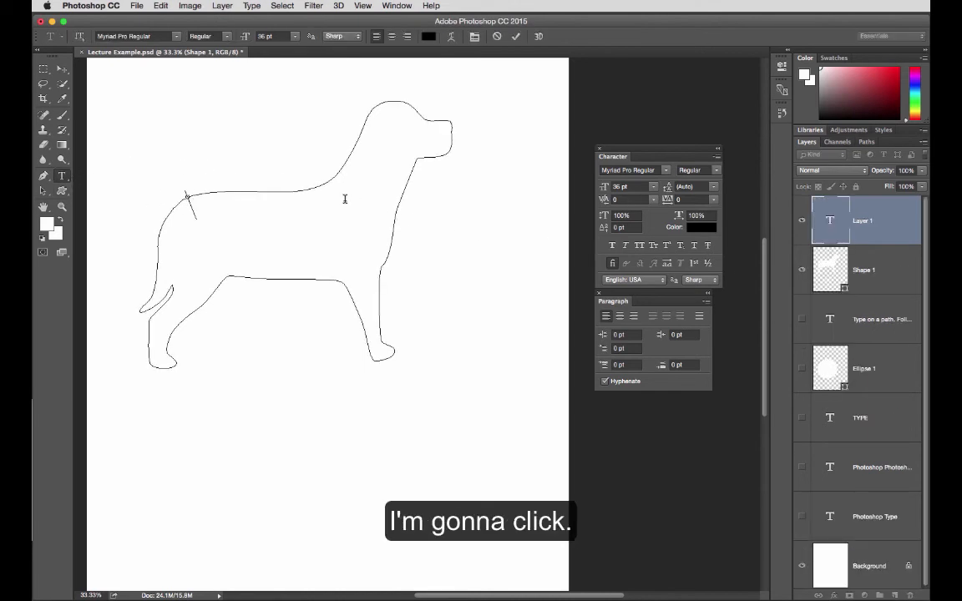
pyautogui.write('Type on a')
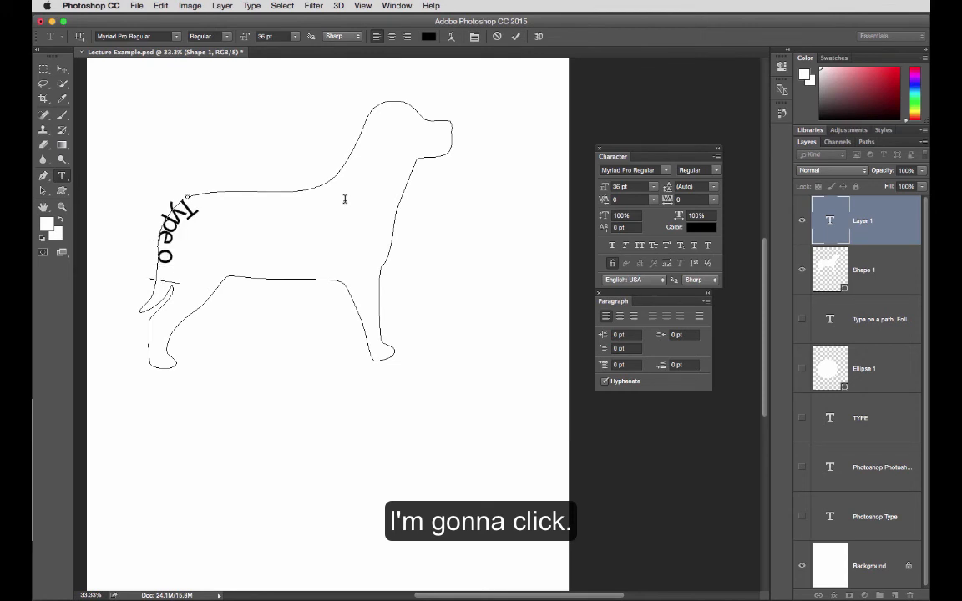
pyautogui.write(' pat')
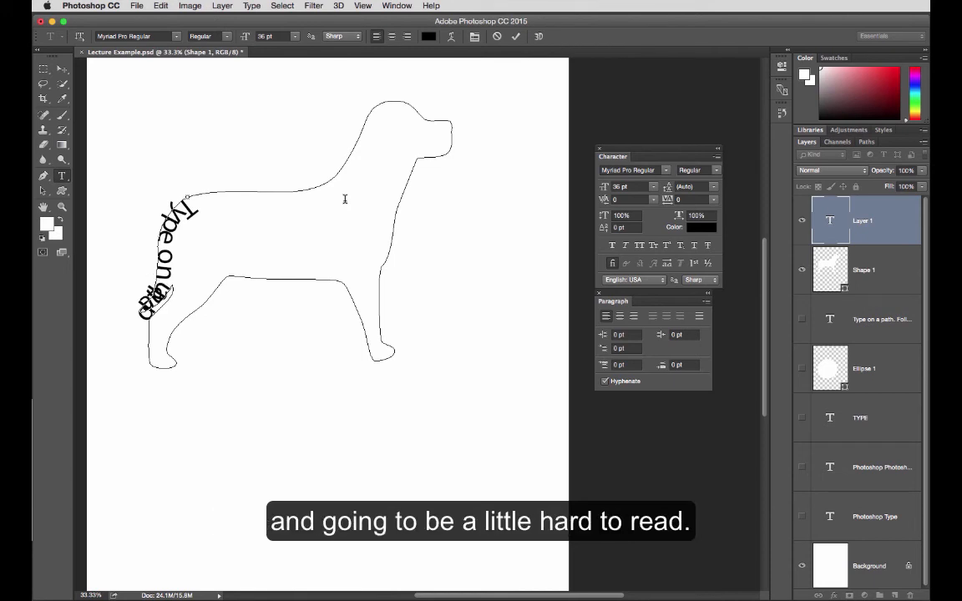
pyautogui.write('h it')
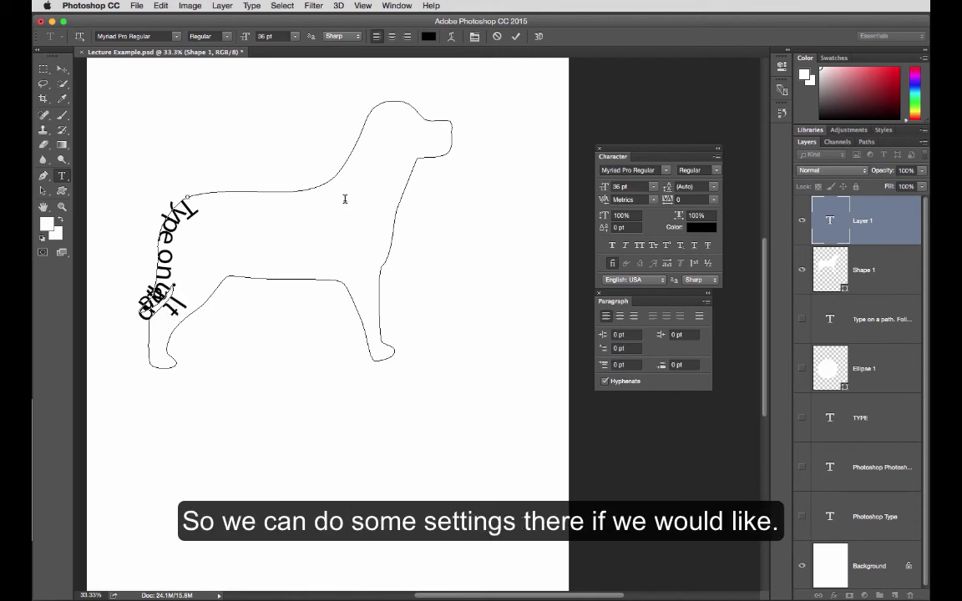
# Flip the text to the outside of the dog's outline with the Path Selection Tool, running from the rump along the back.
pyautogui.scroll(-10, 344, 198)
pyautogui.scroll(10, 273, 223)
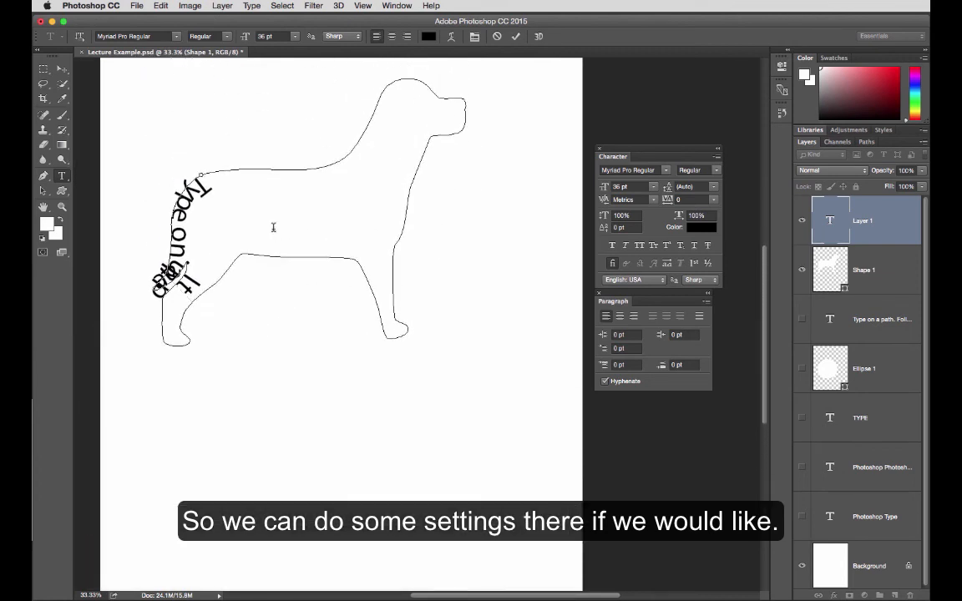
pyautogui.scroll(3, 272, 227)
pyautogui.click(42, 191)
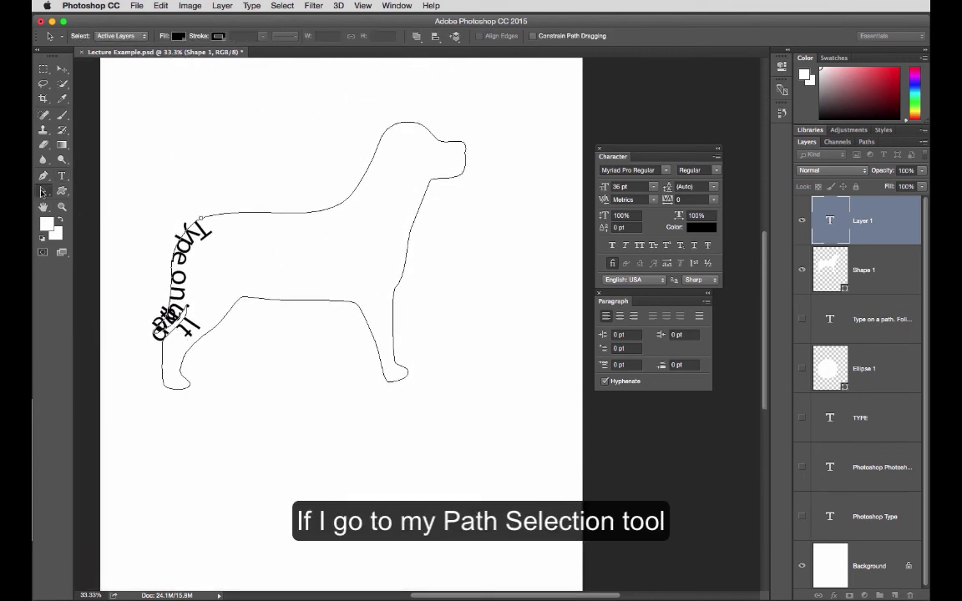
pyautogui.click(43, 191)
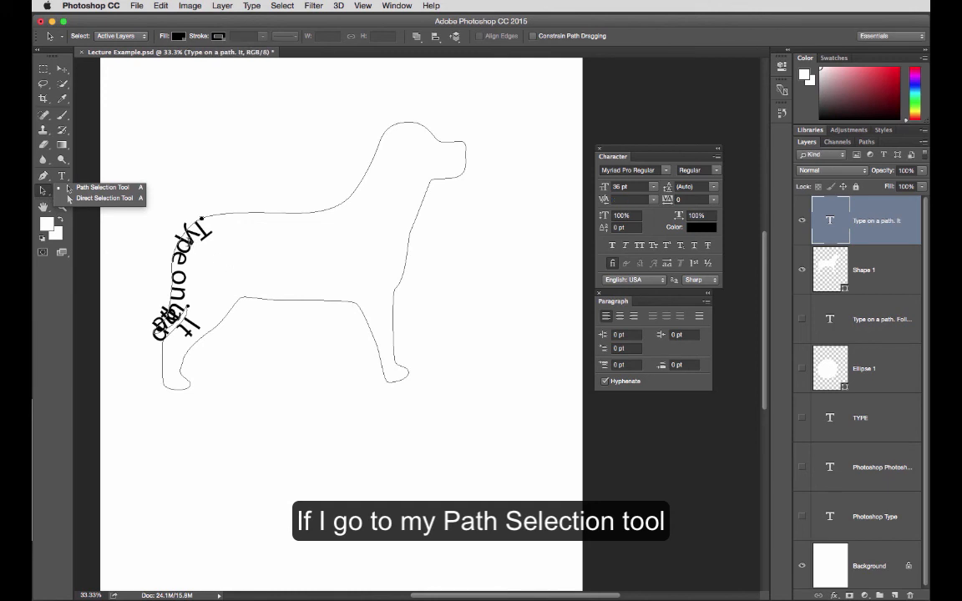
pyautogui.click(223, 218)
pyautogui.moveTo(223, 218); pyautogui.dragTo(162, 348)
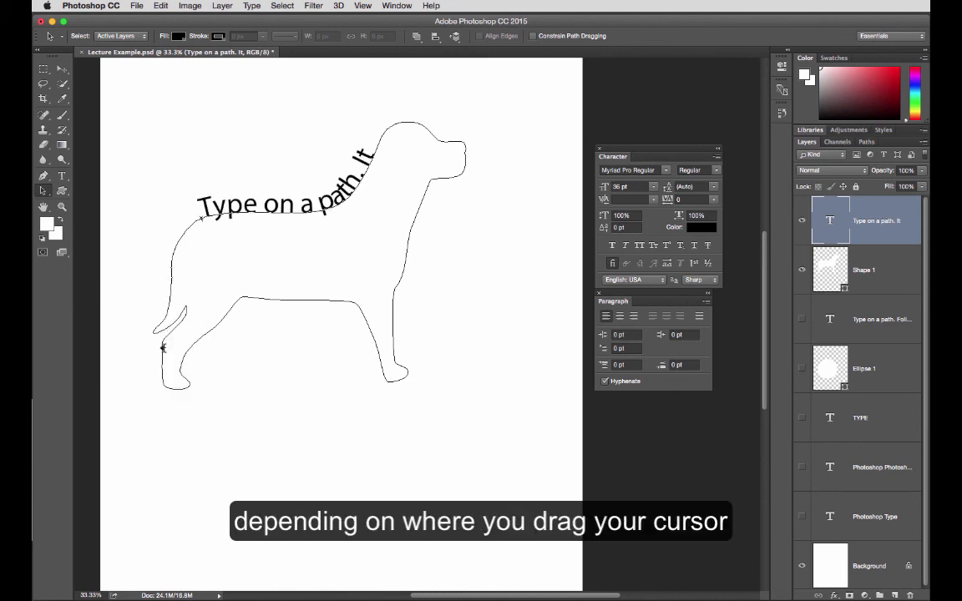
# Try to continue the dog outline's text right after "It" with the Type Tool.
pyautogui.click(62, 175)
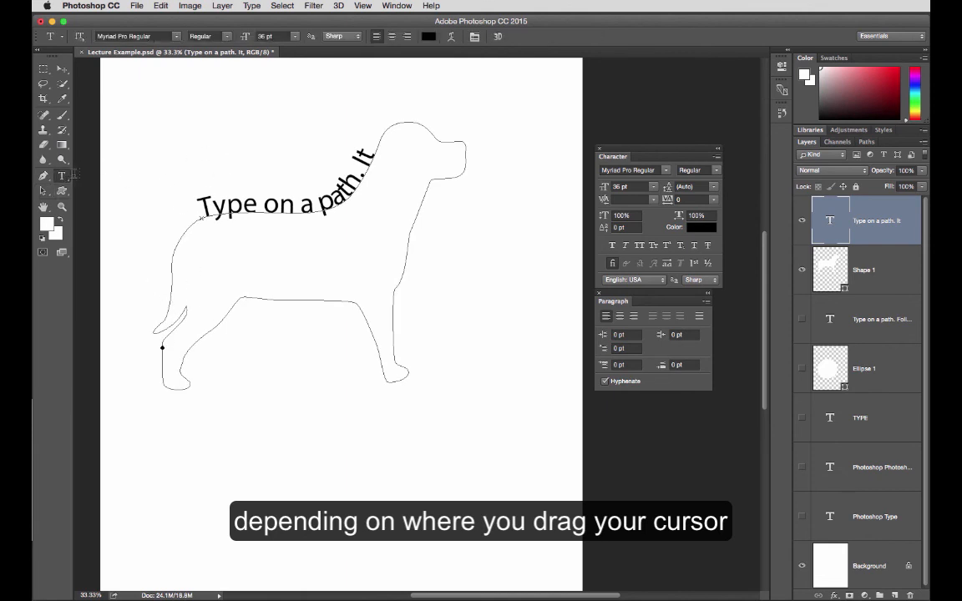
pyautogui.click(377, 155)
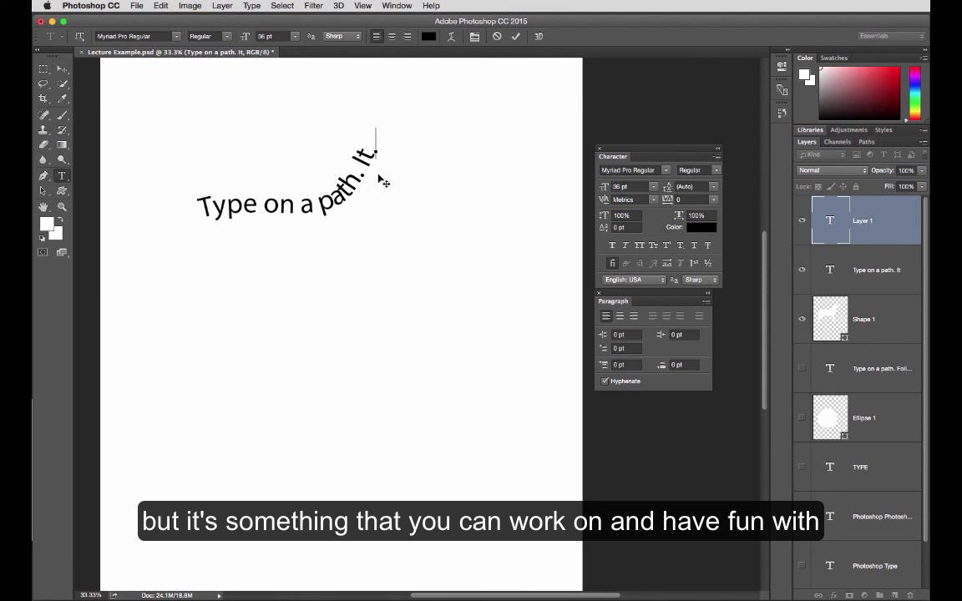
# Hide the Shape 1, dog outline text and Layer 1 layers, and show the circular text layer again.
pyautogui.click(800, 323)
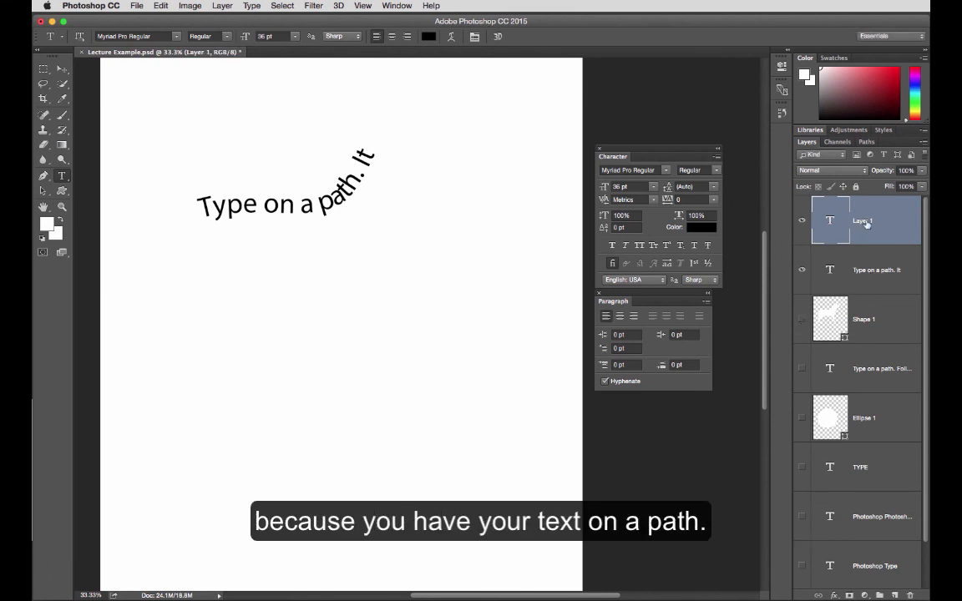
pyautogui.click(802, 273)
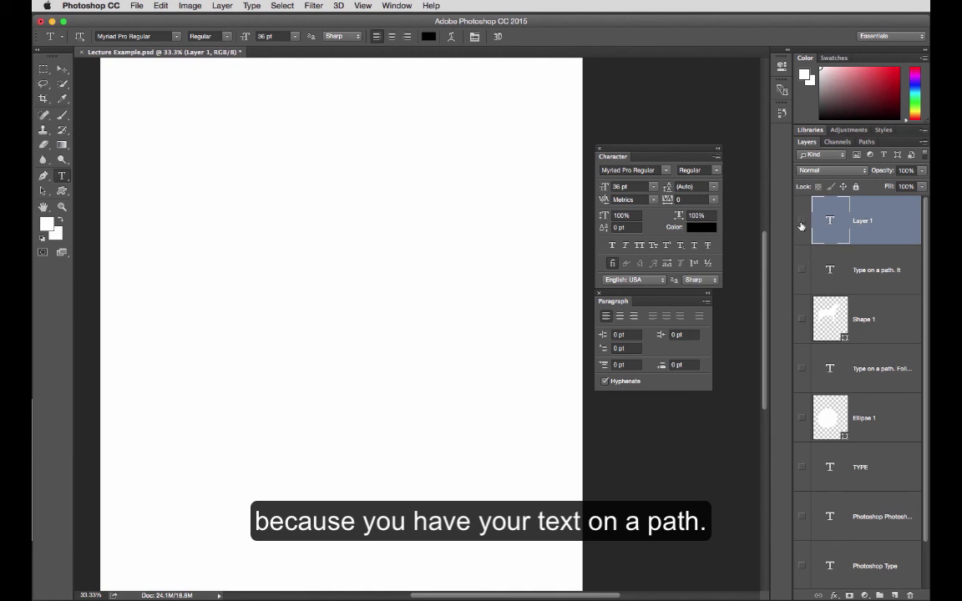
pyautogui.click(801, 220)
pyautogui.click(801, 370)
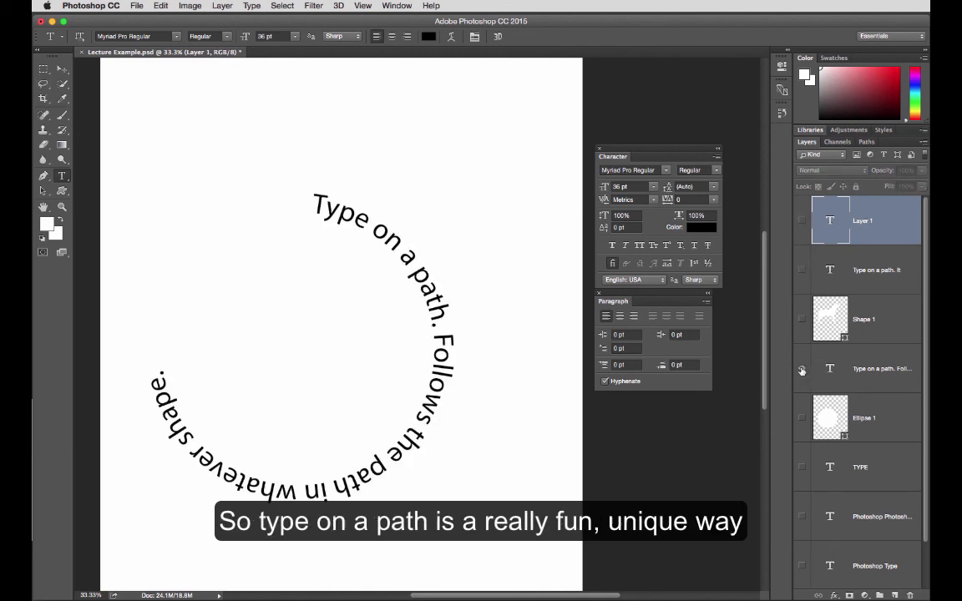